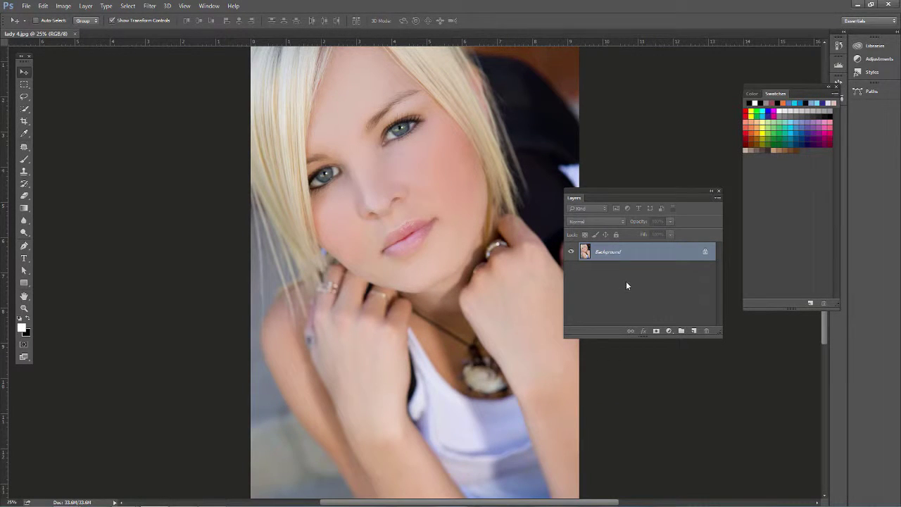
Browse the adjustment layer and Image > Adjustments menus without applying anything, then pick a brush tool
left_click(670, 332)
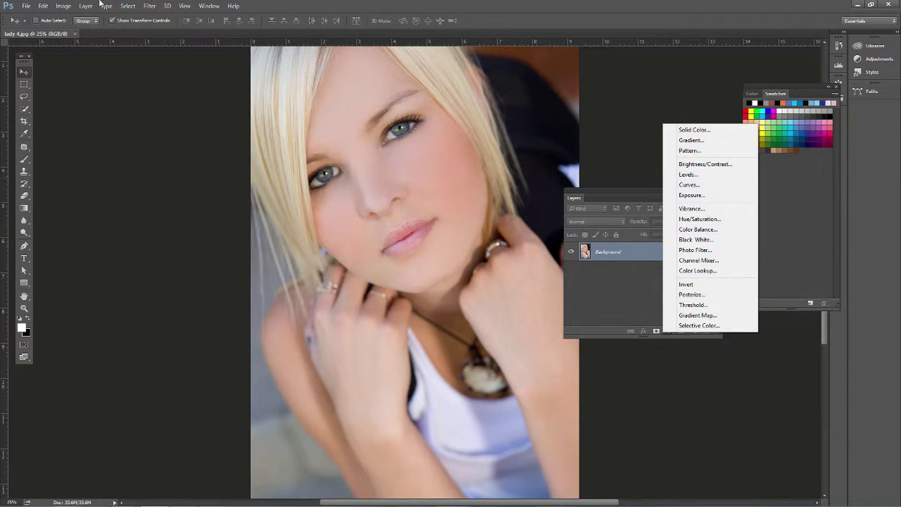
left_click(63, 6)
left_click(64, 7)
mouse_move(79, 31)
left_click(47, 82)
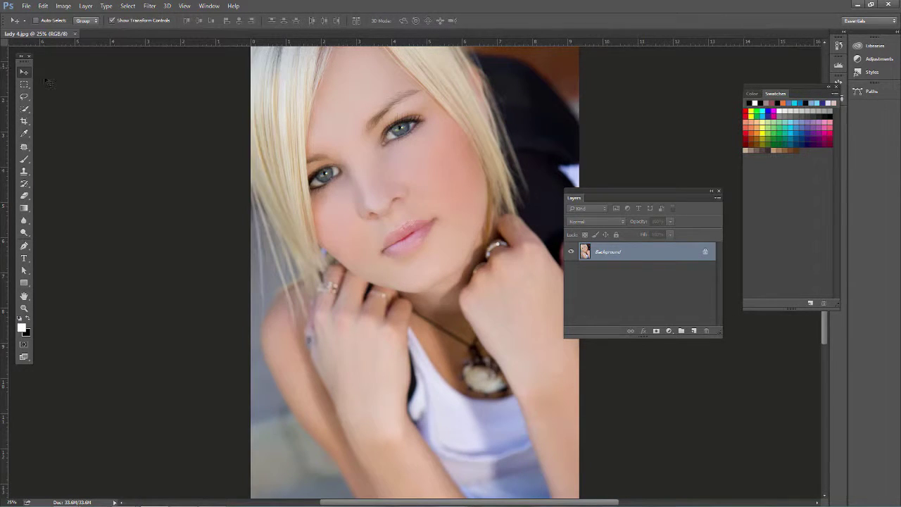
left_click(24, 148)
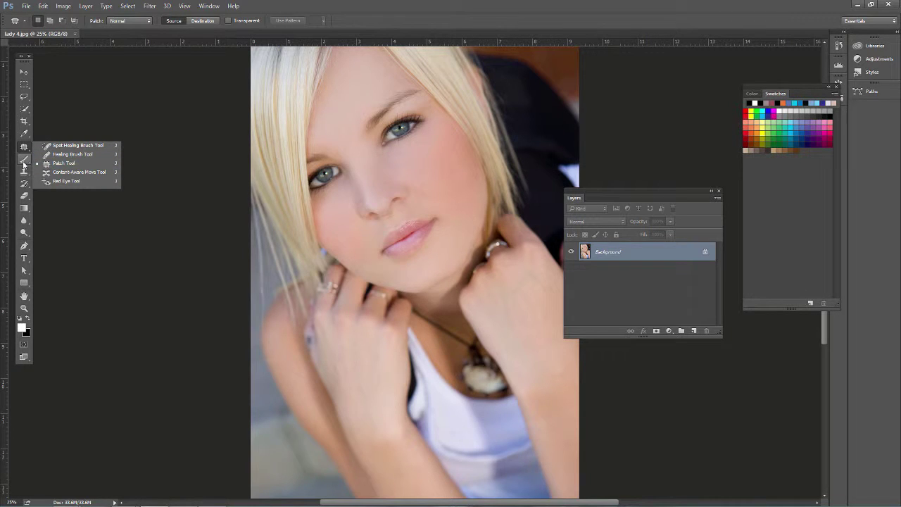
left_click(24, 162)
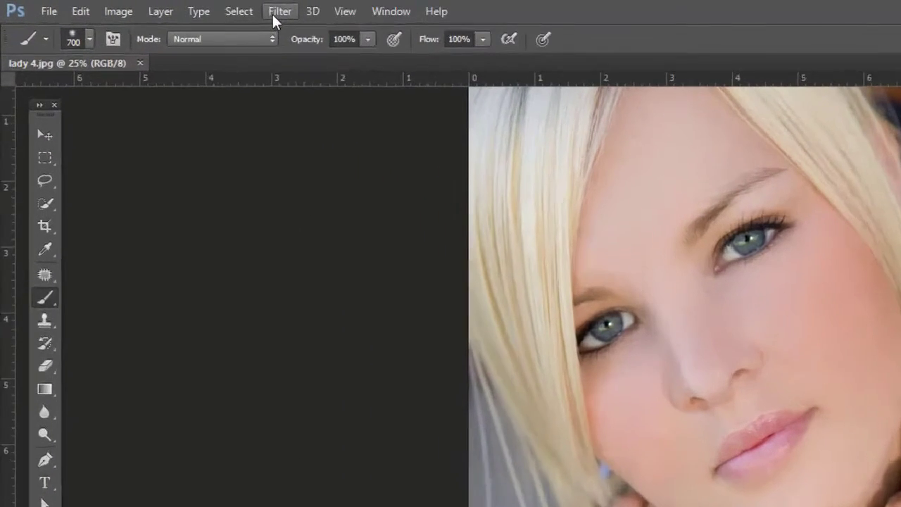
Open lady 4.jpg in the Camera Raw Filter and review the Basic panel sliders, all at zero
left_click(274, 12)
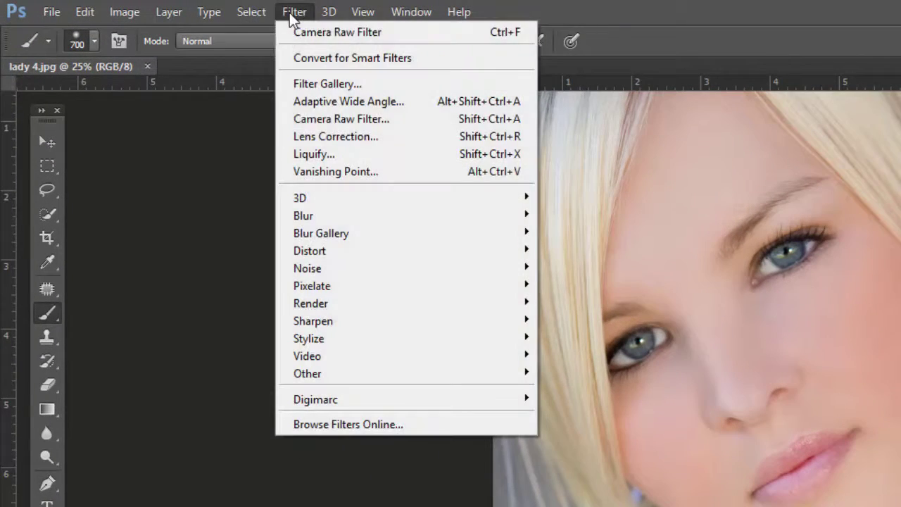
left_click(369, 121)
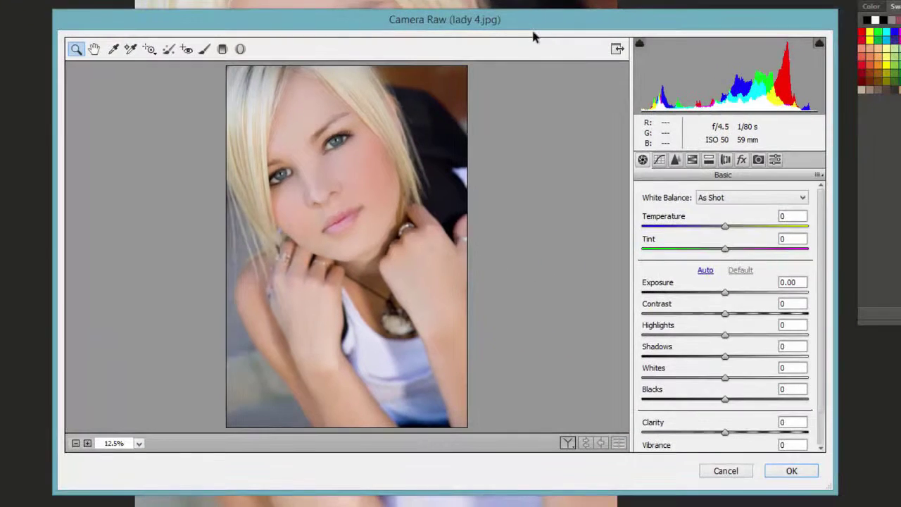
scroll(821, 288, "down", 3)
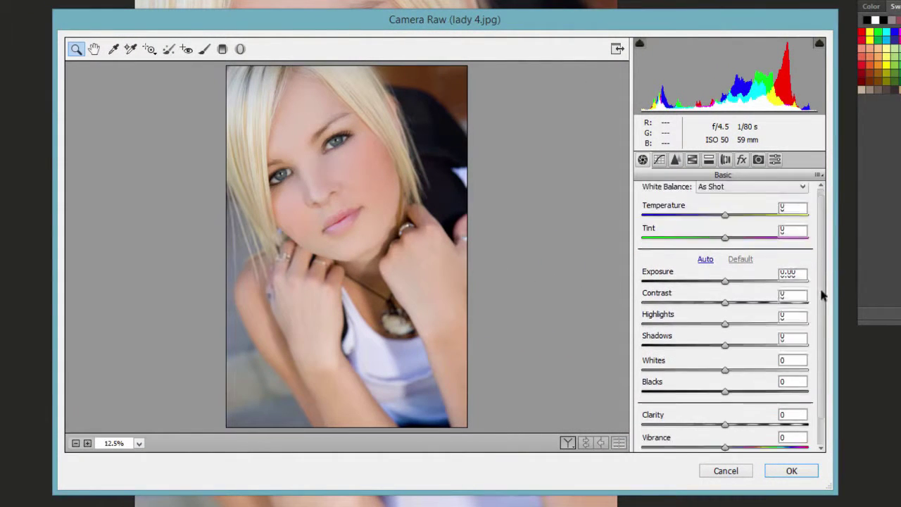
scroll(823, 335, "up", 3)
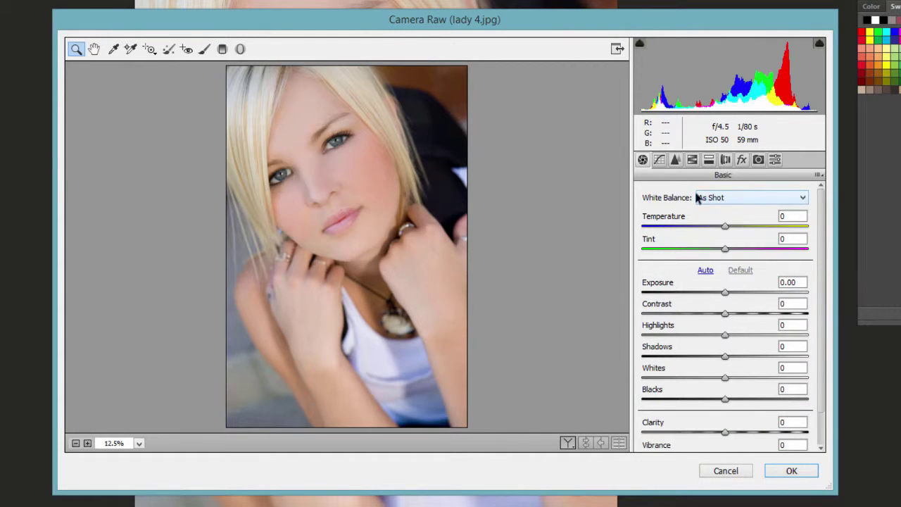
scroll(816, 281, "down", 3)
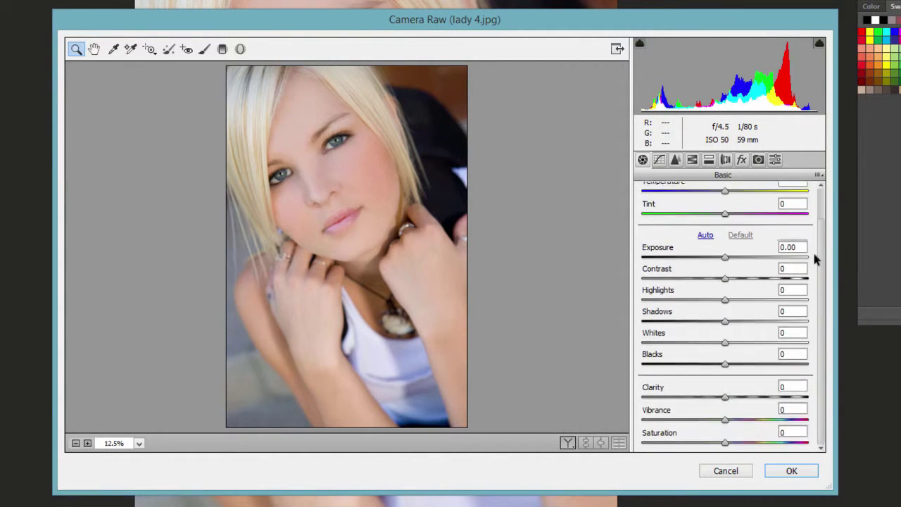
scroll(814, 258, "up", 3)
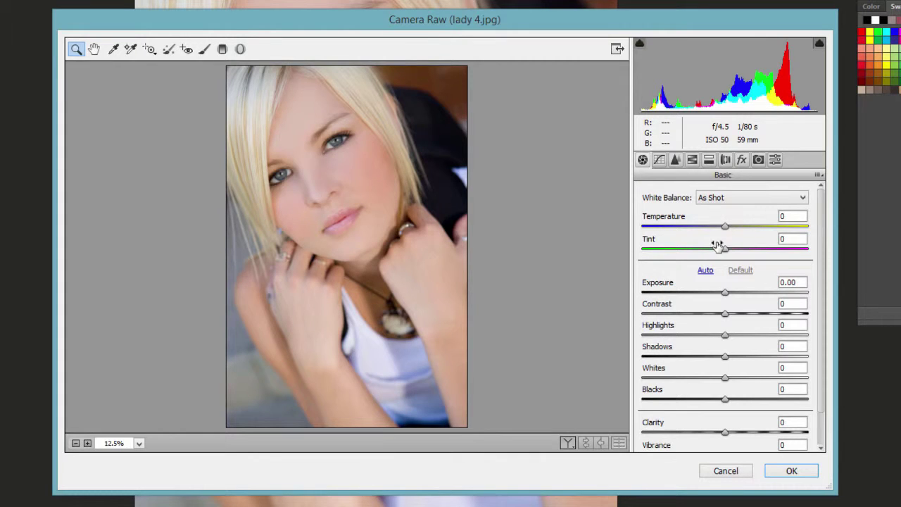
scroll(820, 237, "down", 3)
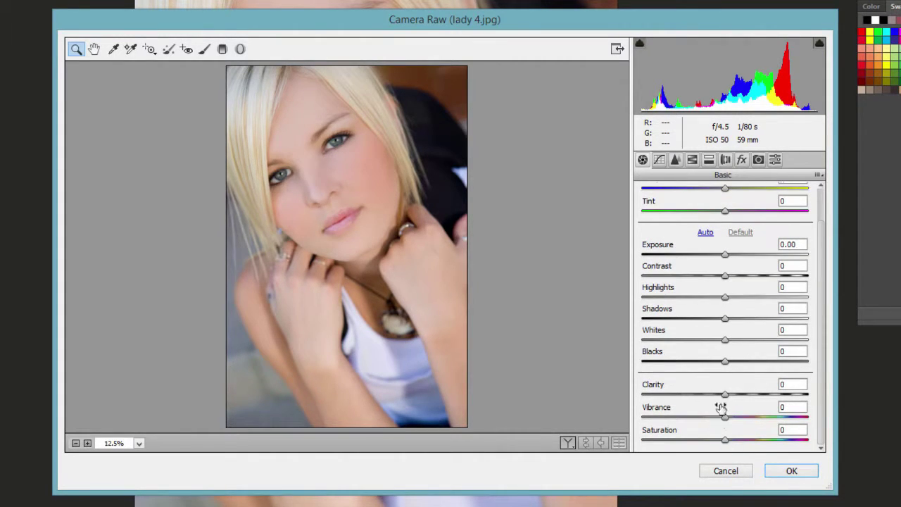
scroll(821, 247, "up", 3)
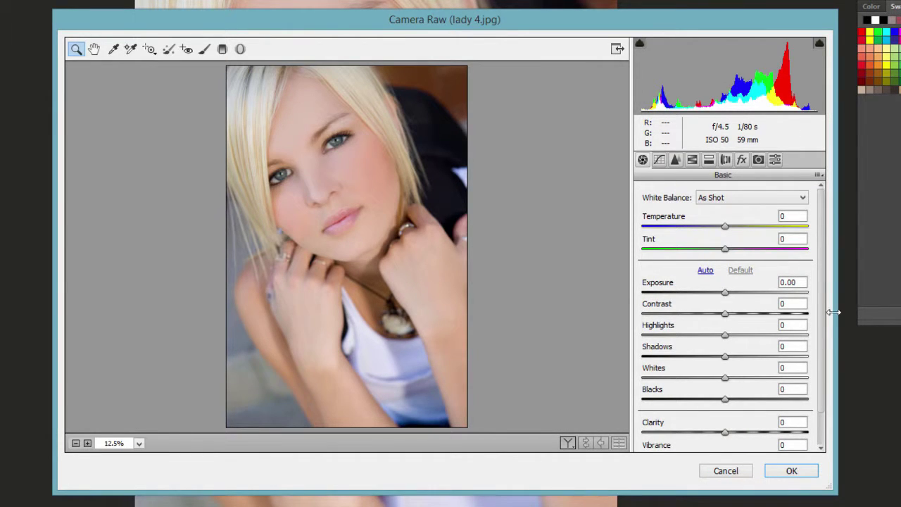
scroll(821, 331, "down", 3)
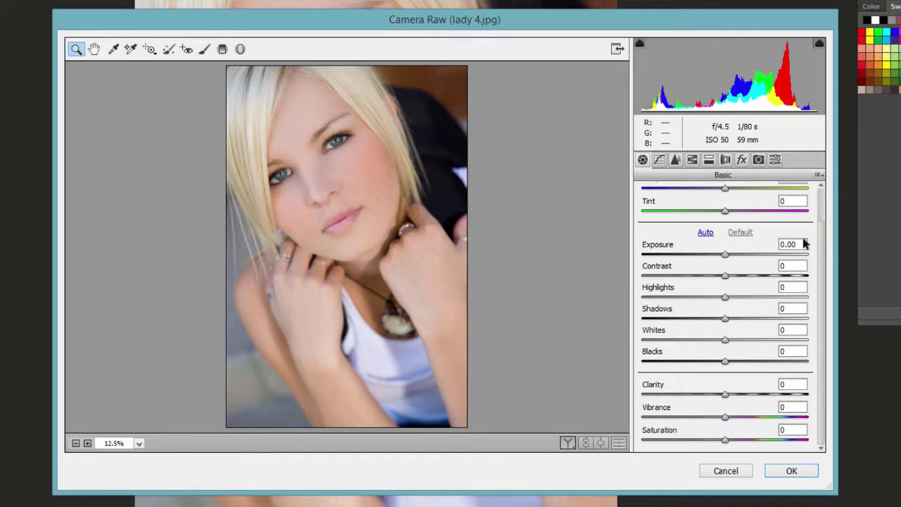
scroll(820, 268, "up", 3)
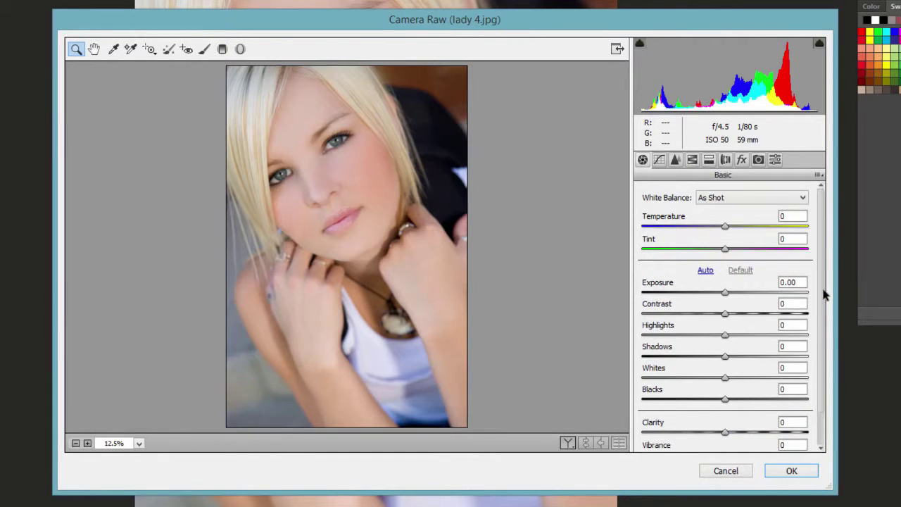
scroll(825, 296, "down", 3)
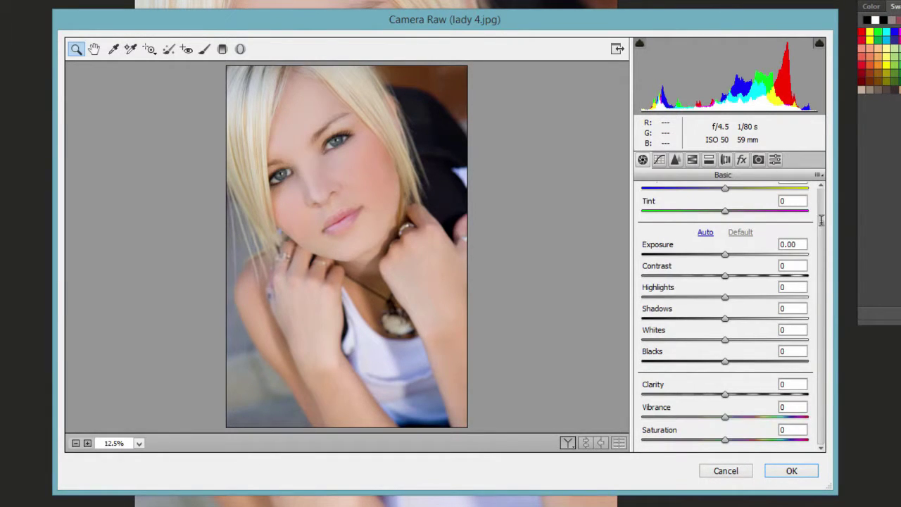
left_click(643, 159)
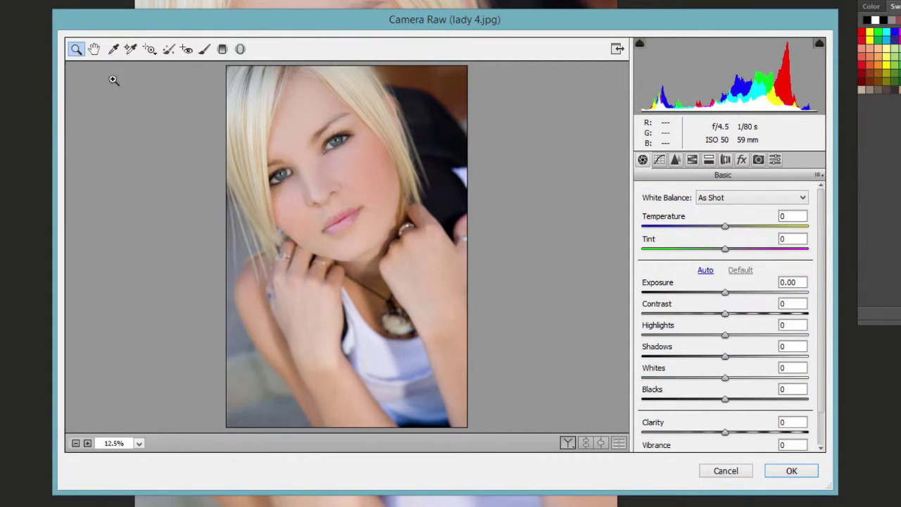
Zoom in and pan over the face, then choose the White Balance tool and zoom back to 12.5%
left_click_drag(251, 109, 454, 261)
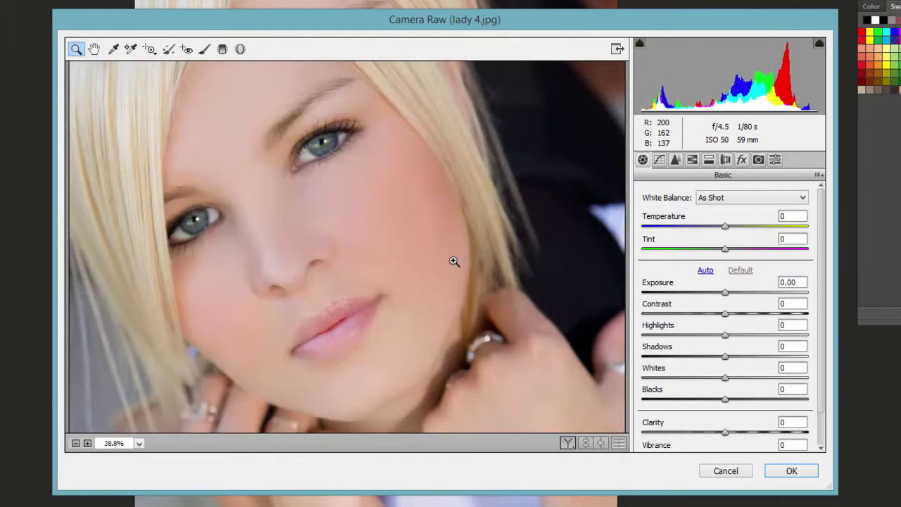
left_click(93, 48)
left_click_drag(271, 134, 282, 165)
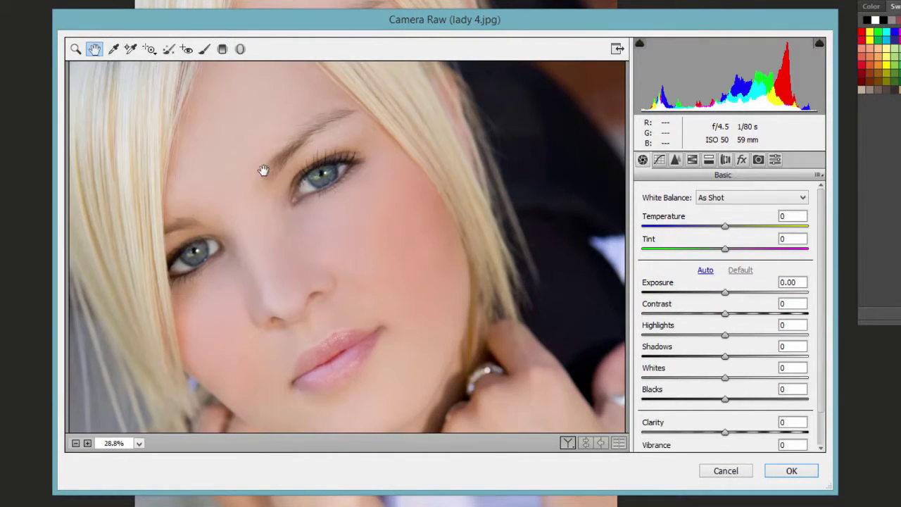
left_click_drag(347, 173, 318, 237)
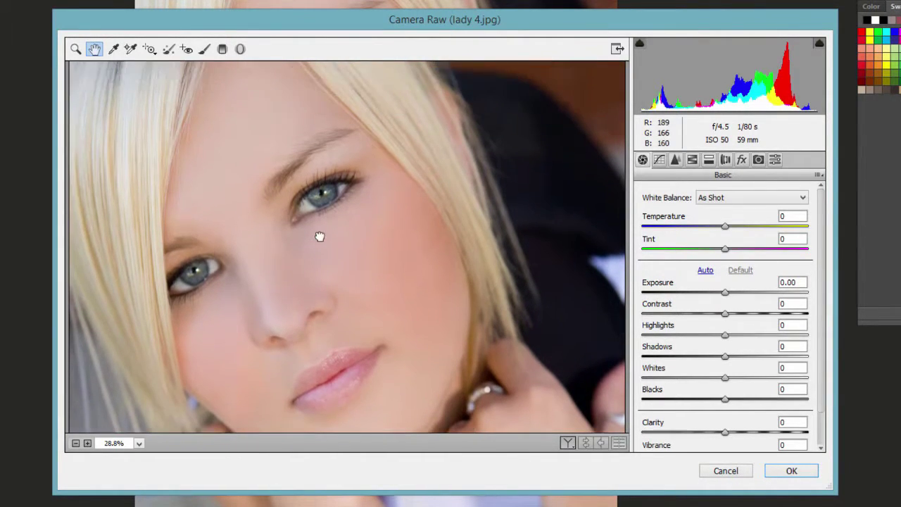
left_click(115, 51)
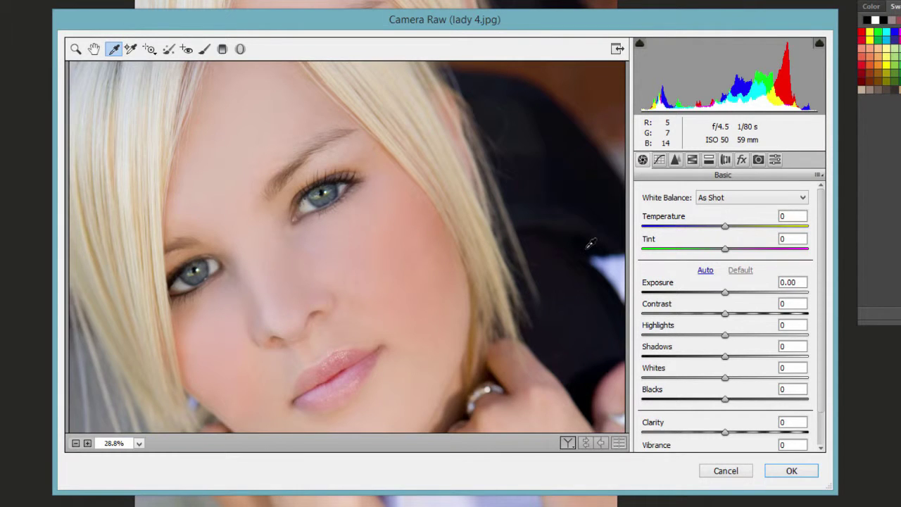
key("ctrl+minus")
key("ctrl+minus")
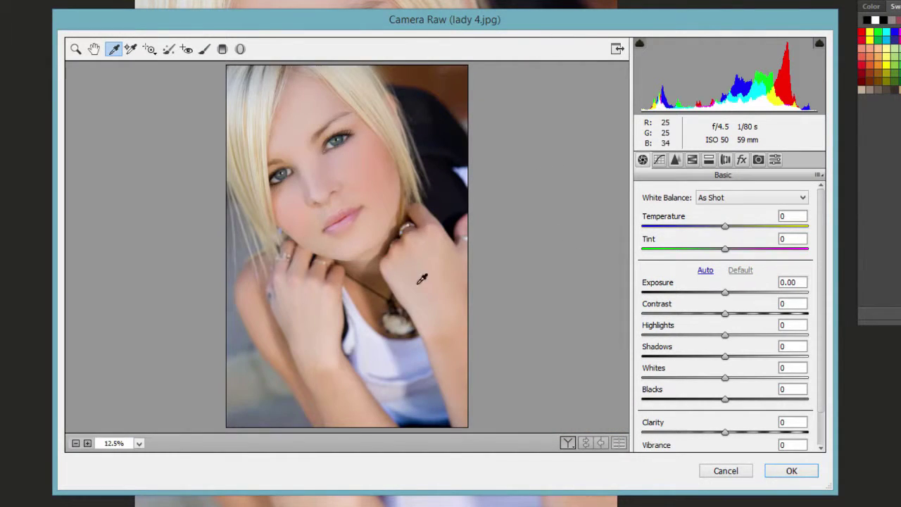
Sample white balance from the shirt, background and hair, ending at Temperature -9 and Tint -20
left_click(404, 349)
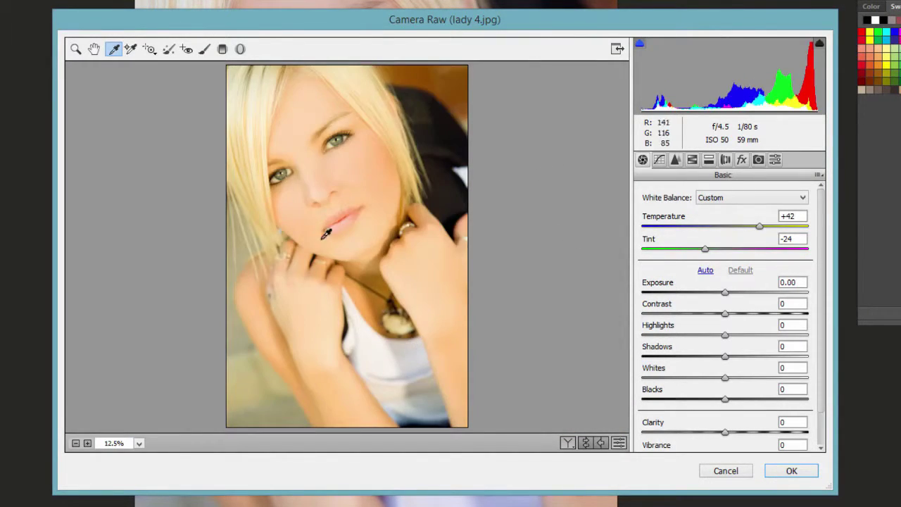
left_click(464, 170)
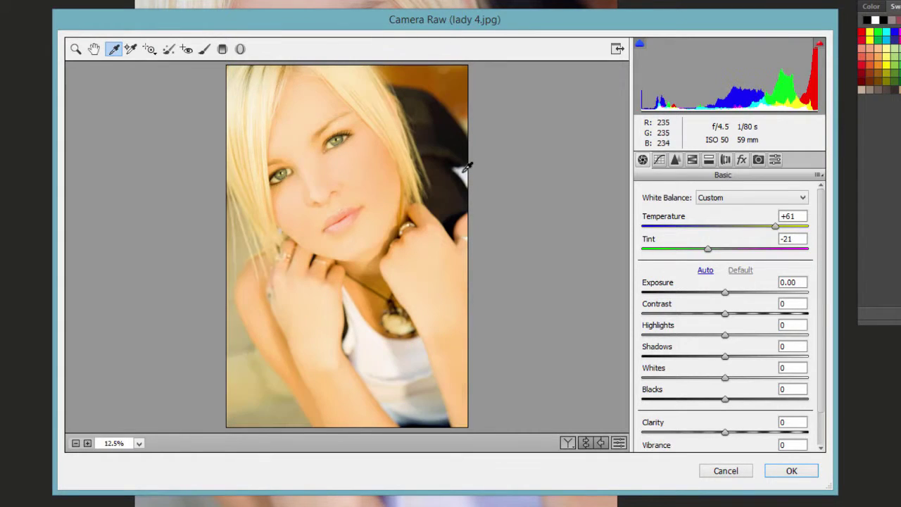
left_click(286, 253)
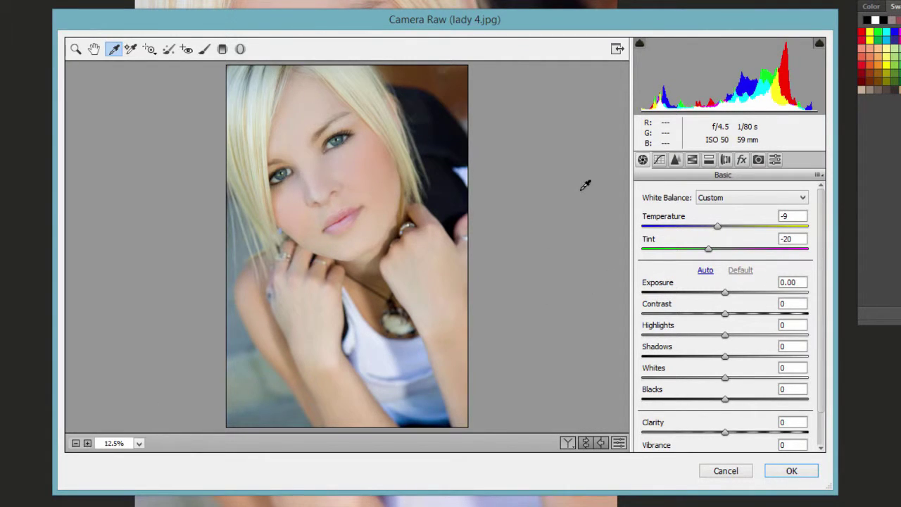
left_click(768, 200)
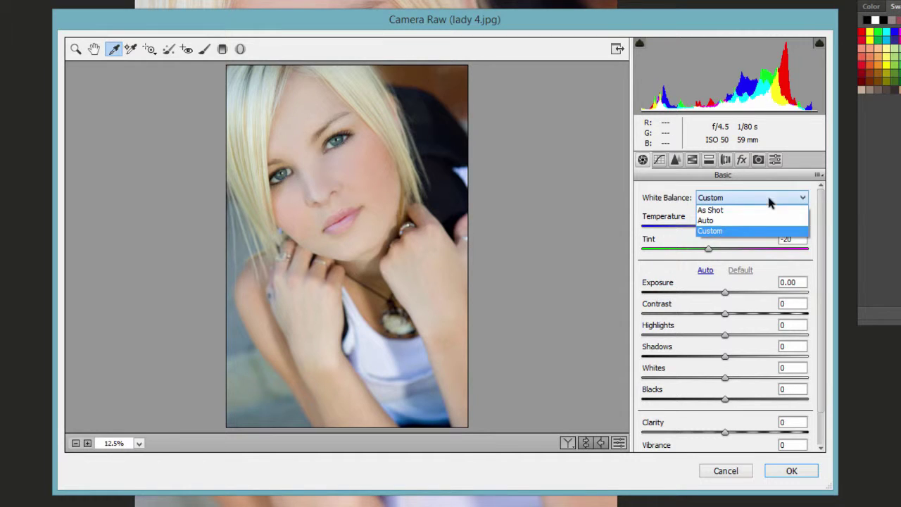
Compare the As Shot and Auto white balance presets from the dropdown
left_click(718, 211)
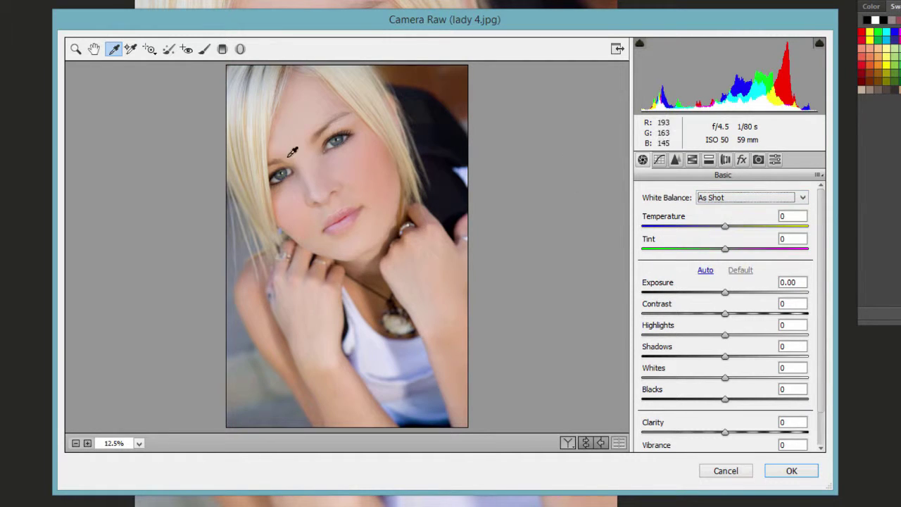
left_click(729, 200)
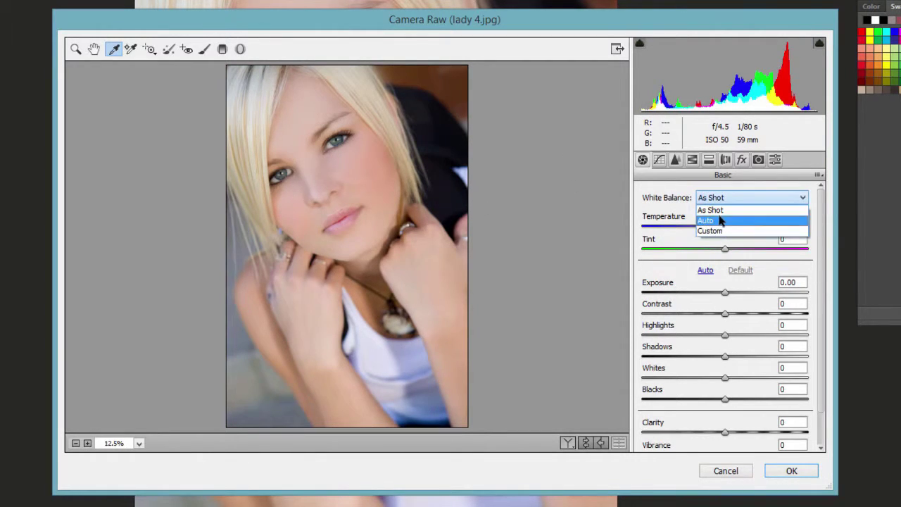
left_click(719, 220)
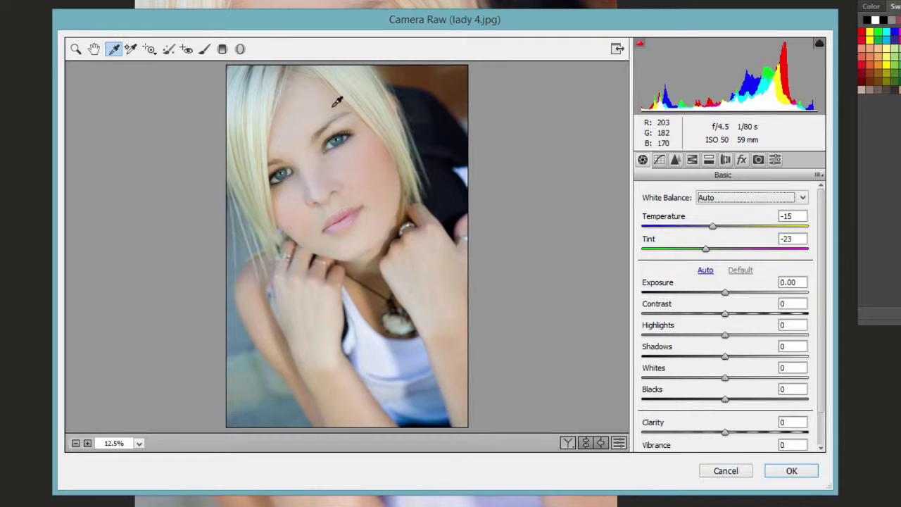
left_click(767, 203)
left_click(766, 198)
left_click(756, 200)
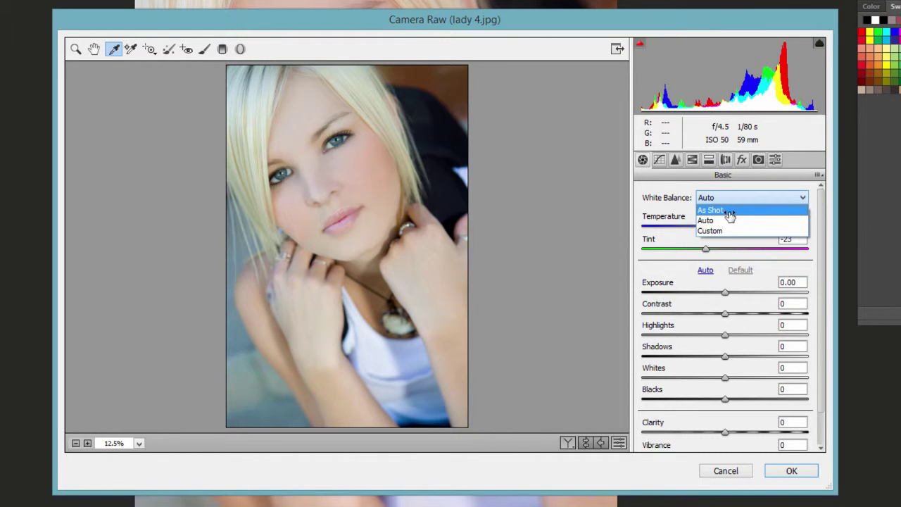
left_click(729, 209)
Cycle through Custom, Auto and As Shot again, finishing on Custom with Temperature and Tint at 0
left_click(732, 200)
left_click(729, 231)
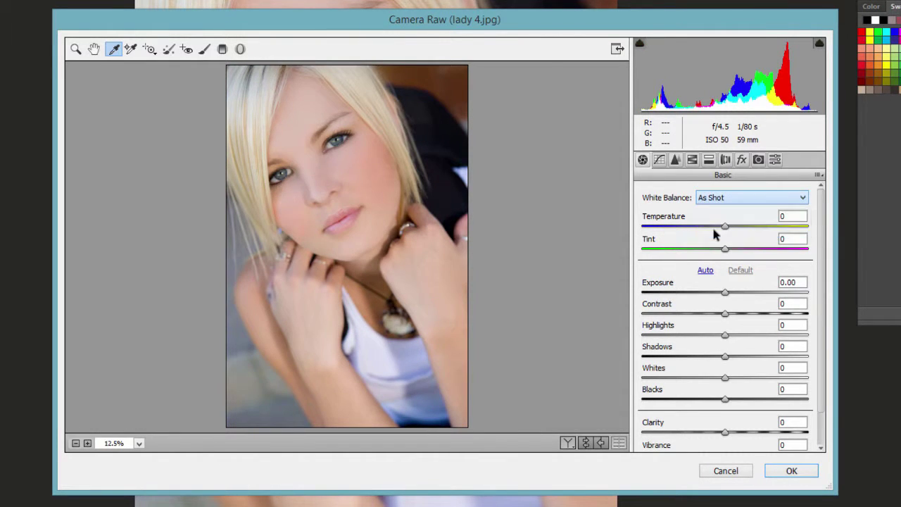
left_click(737, 202)
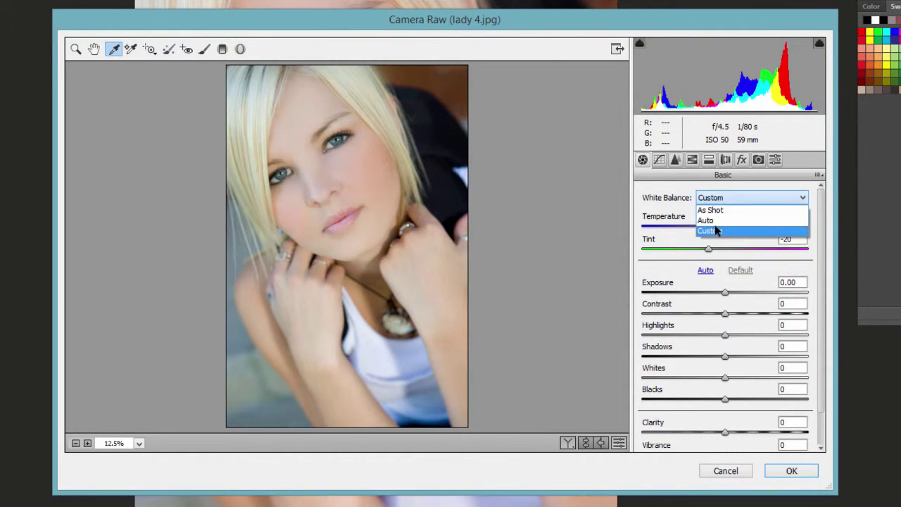
left_click(713, 220)
left_click(759, 203)
left_click(736, 209)
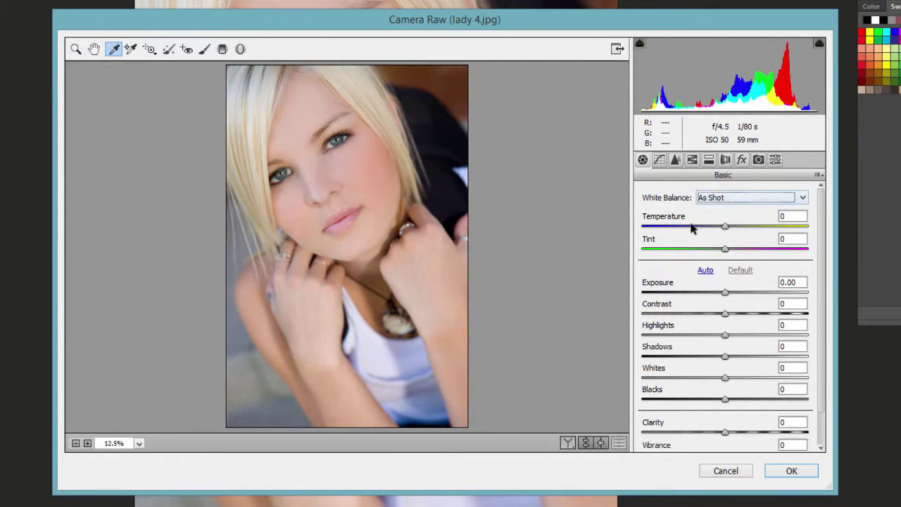
left_click(725, 228)
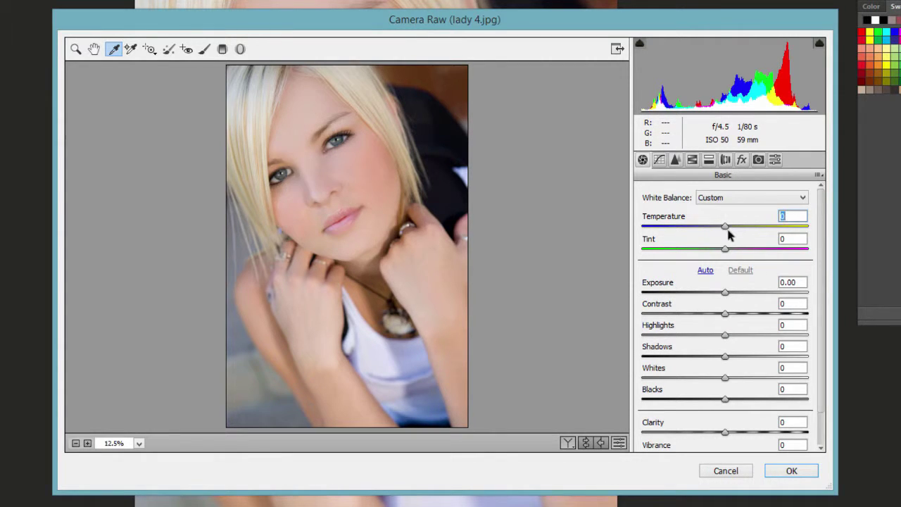
Drag Temperature warmer and cooler to compare, ending with Temperature 0 and Tint +1
left_click_drag(727, 229, 707, 230)
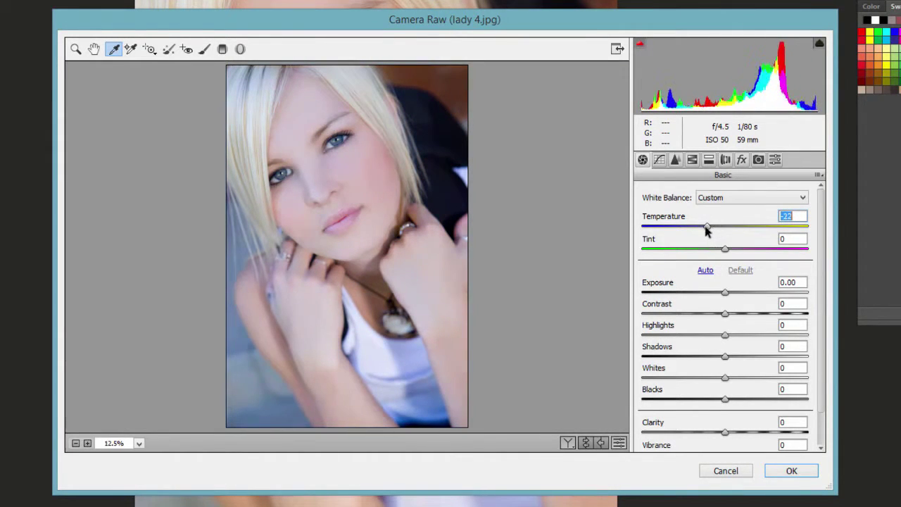
left_click_drag(707, 229, 725, 234)
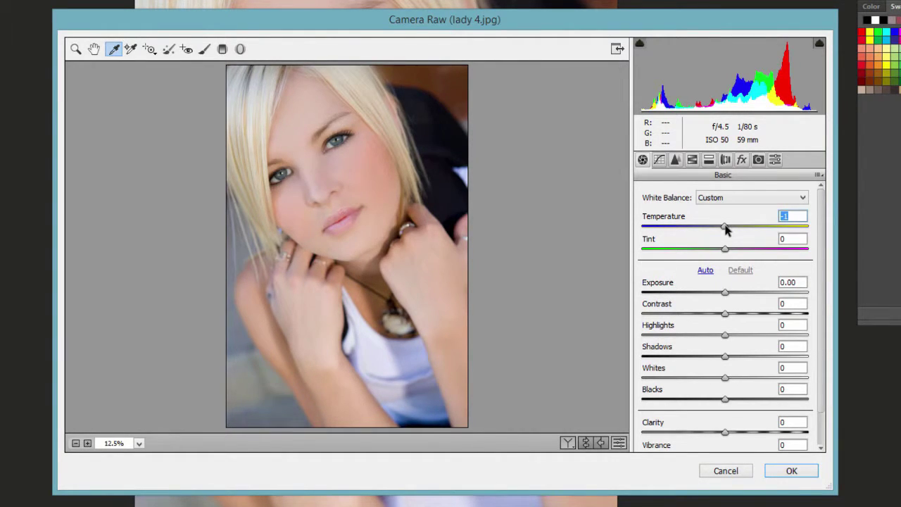
left_click_drag(726, 232, 696, 233)
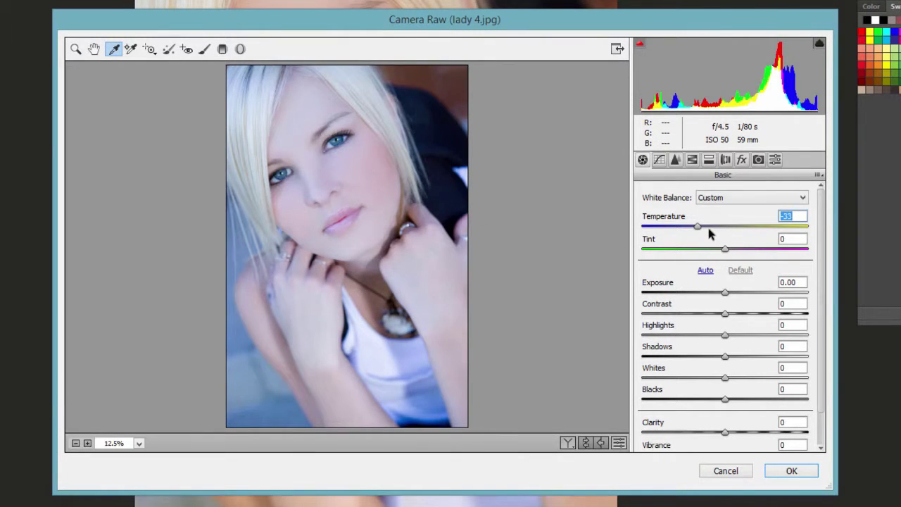
left_click_drag(699, 230, 727, 251)
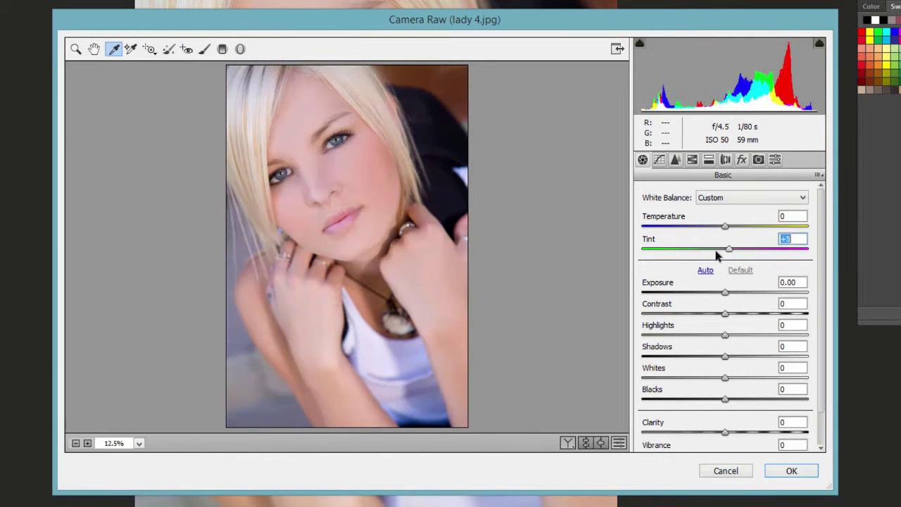
left_click(132, 53)
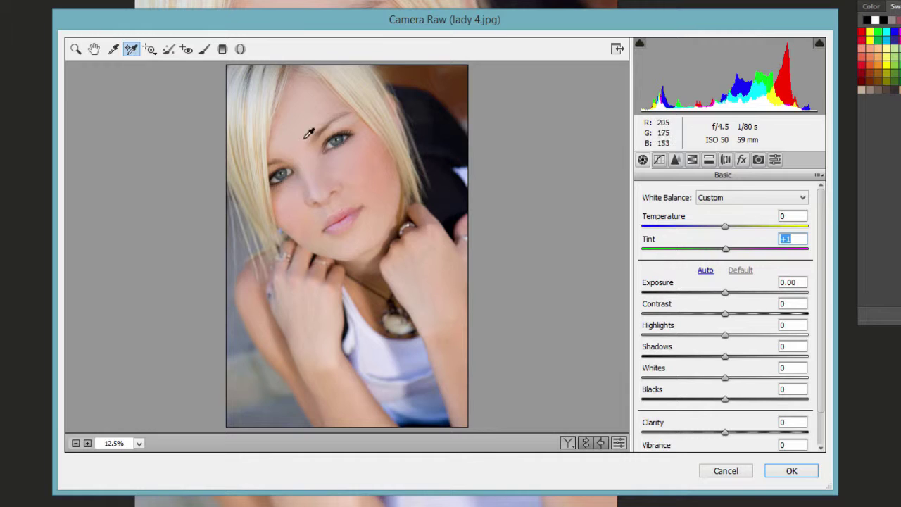
left_click(292, 113)
left_click(334, 131)
left_click(275, 198)
left_click(270, 255)
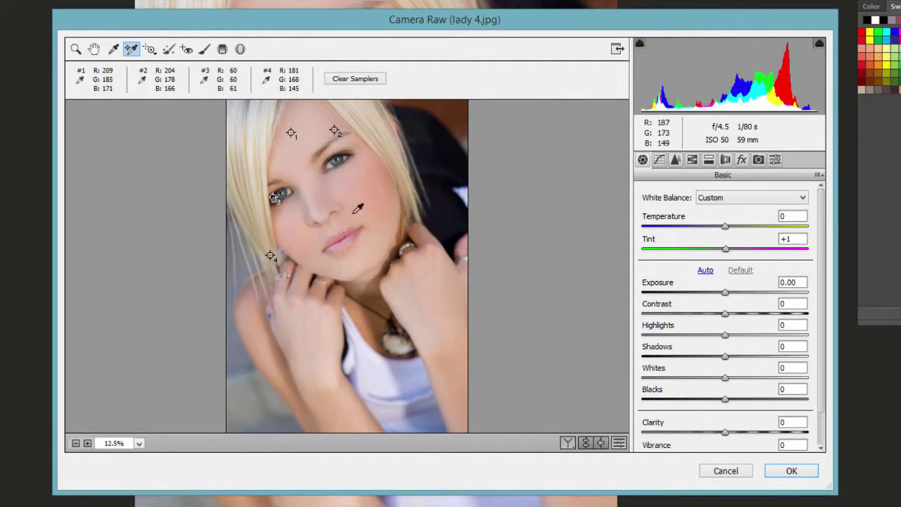
left_click(400, 172)
left_click(440, 146)
left_click(429, 222)
left_click(402, 283)
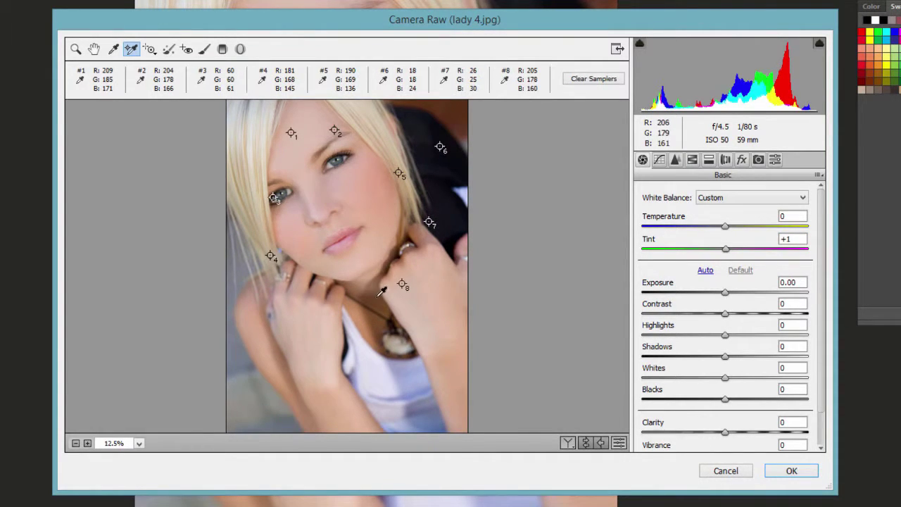
left_click(299, 321)
left_click(316, 358)
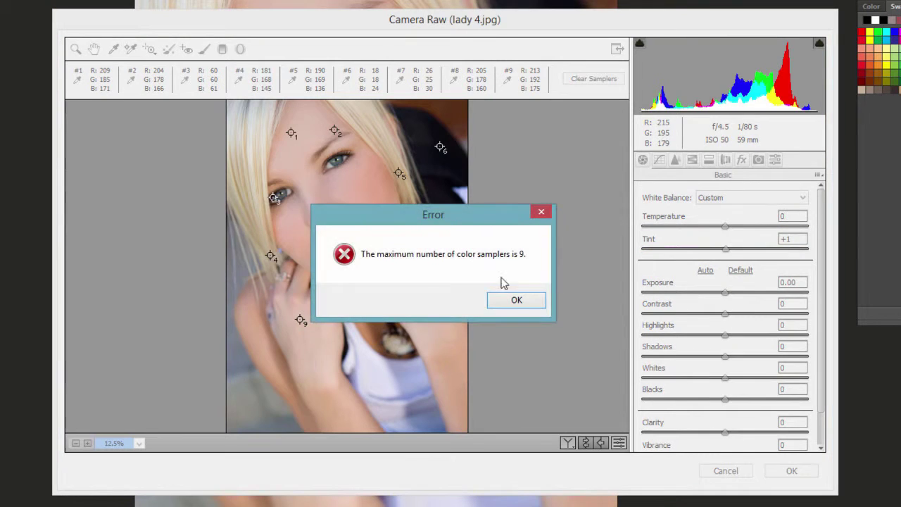
left_click(515, 301)
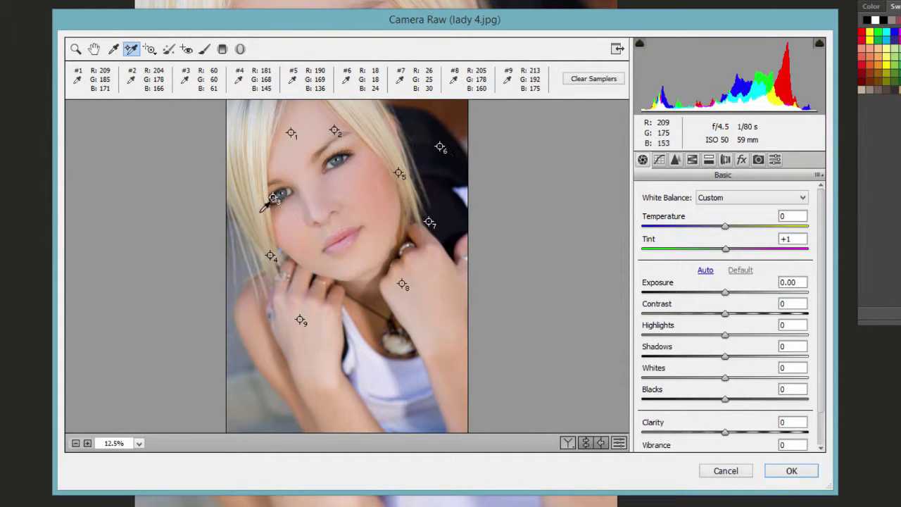
left_click(582, 79)
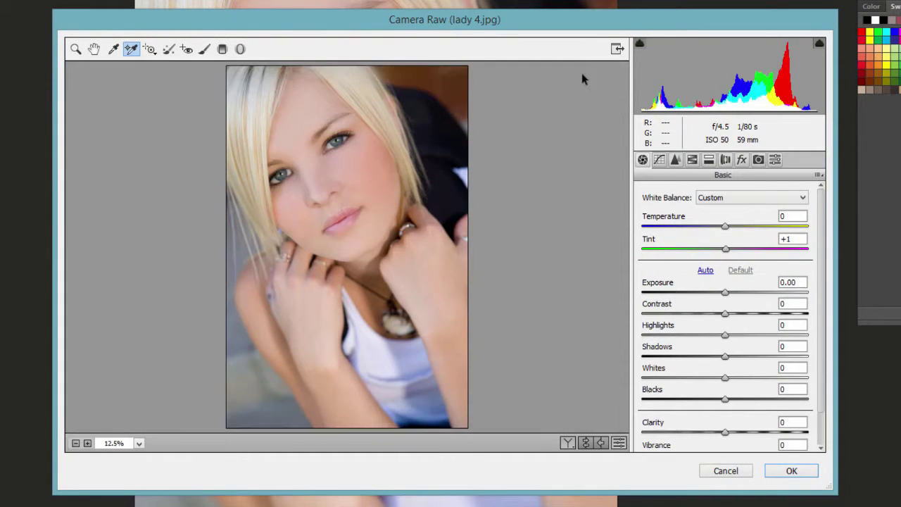
Use the Targeted Adjustment Tool on the Parametric Curve to set Darks +25 and Lights -2
left_click(150, 50)
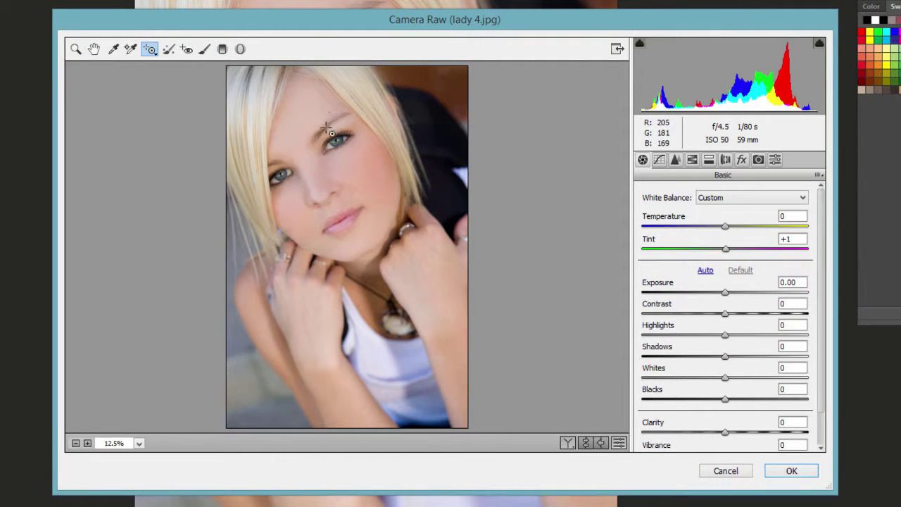
left_click_drag(151, 54, 171, 71)
left_click_drag(340, 142, 366, 139)
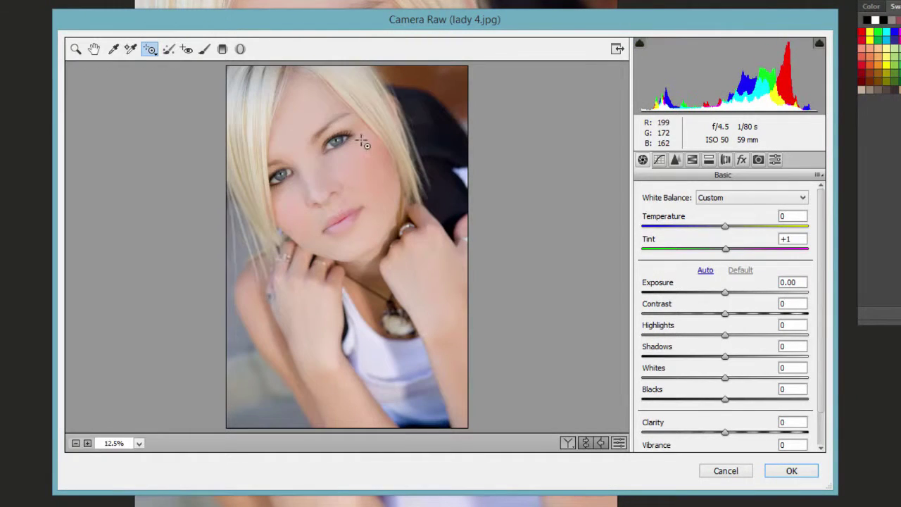
left_click(659, 160)
mouse_move(354, 179)
left_mouse_down()
mouse_move(388, 177)
mouse_move(351, 173)
left_mouse_up()
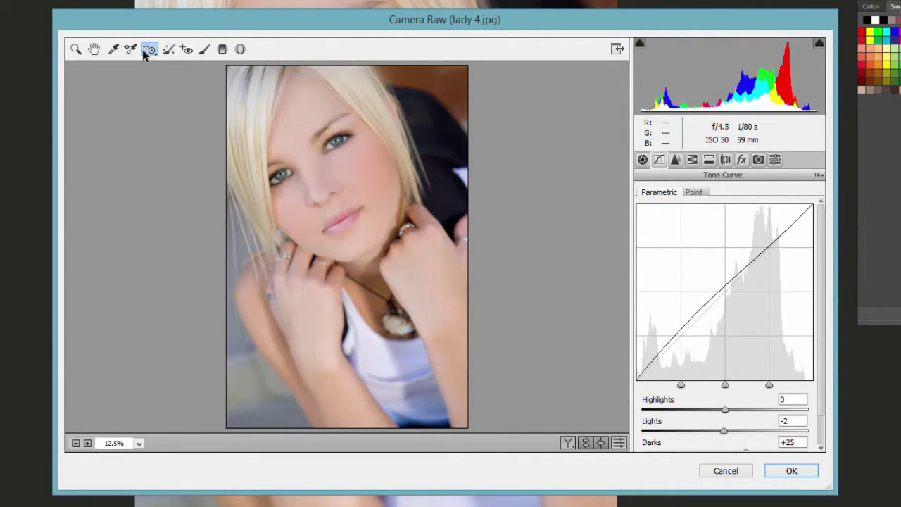
Switch the Targeted Adjustment Tool from Parametric Curve to Hue
left_click(150, 50)
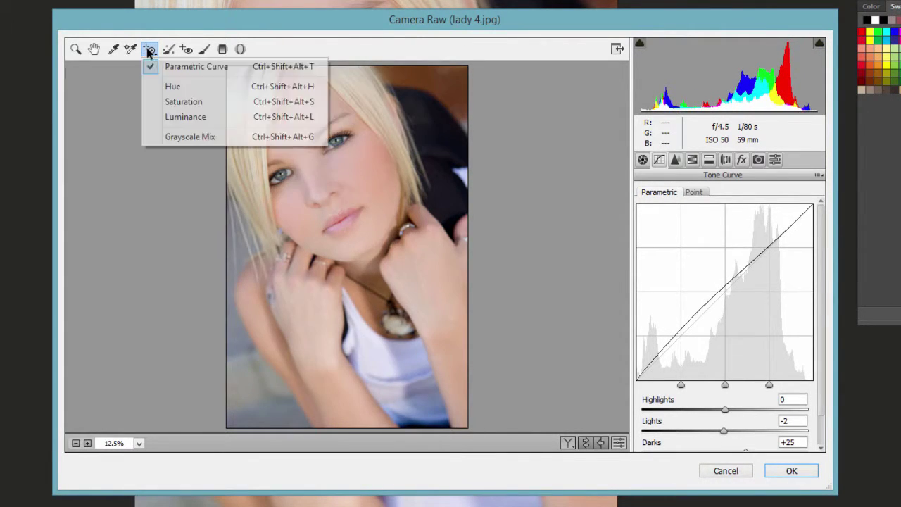
left_click(214, 71)
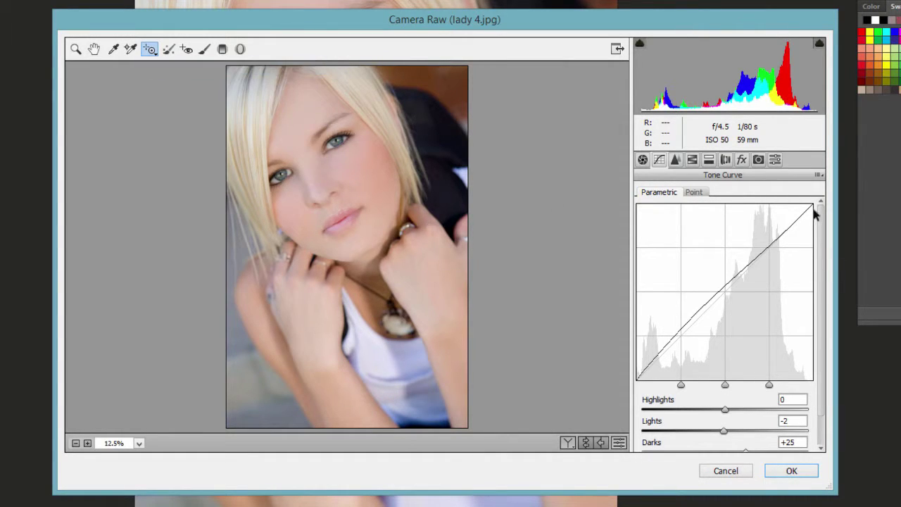
left_click(150, 51)
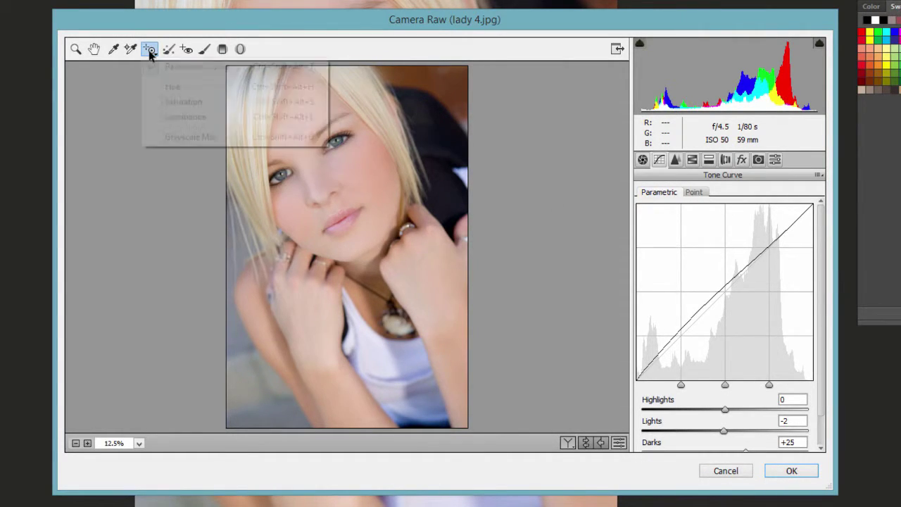
left_click(175, 85)
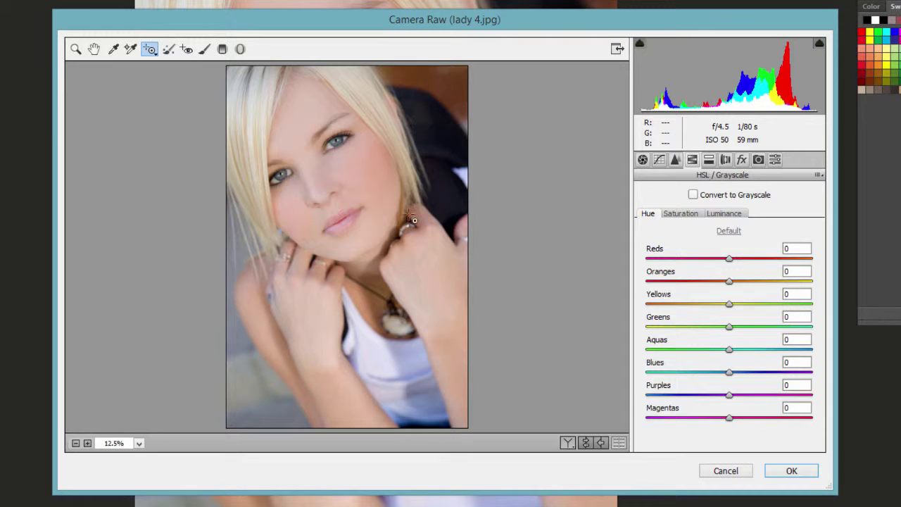
Shift the Oranges hue to -5 and reduce Oranges saturation to -7 on the skin
mouse_move(372, 167)
left_mouse_down()
mouse_move(392, 169)
mouse_move(354, 165)
mouse_move(426, 165)
mouse_move(368, 165)
left_mouse_up()
left_click(150, 49)
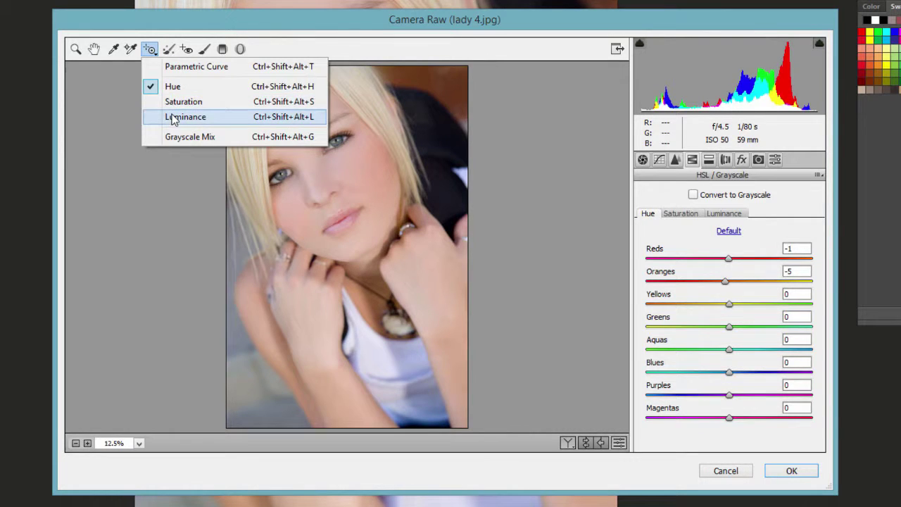
left_click(177, 101)
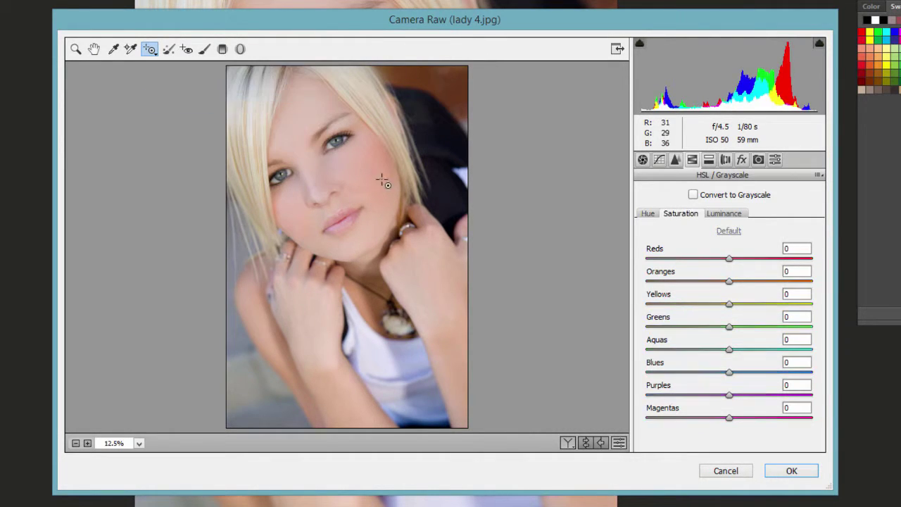
left_click_drag(373, 168, 352, 169)
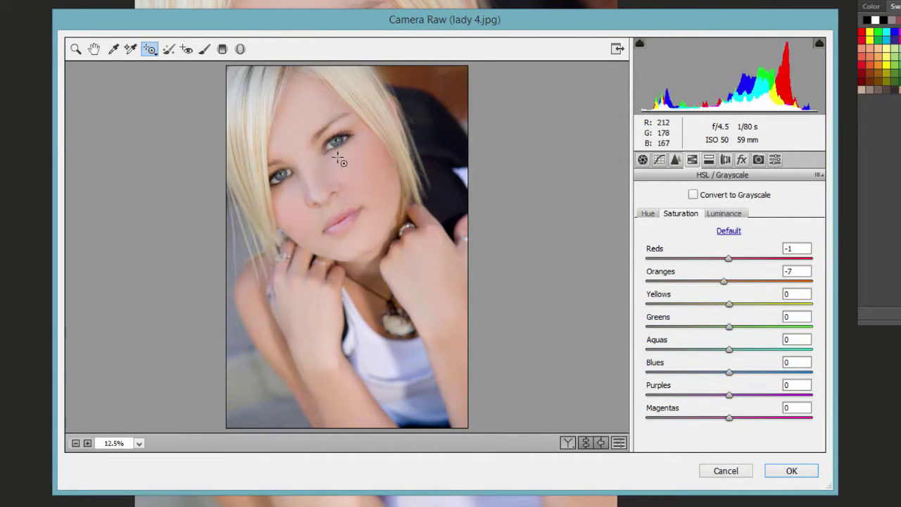
Raise luminance for Oranges to +3 and Yellows to +10
left_click(151, 56)
left_click(281, 116)
mouse_move(358, 90)
left_mouse_down()
mouse_move(384, 88)
mouse_move(316, 86)
mouse_move(365, 89)
left_mouse_up()
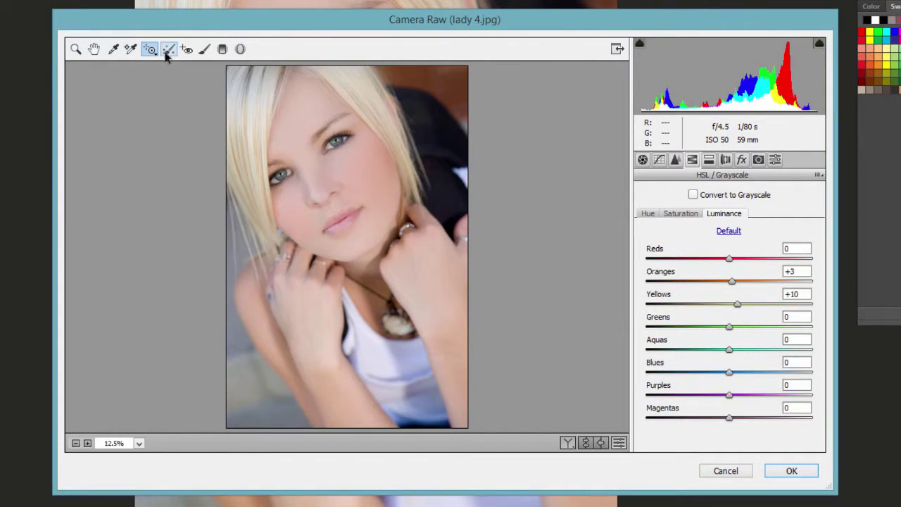
left_click(642, 160)
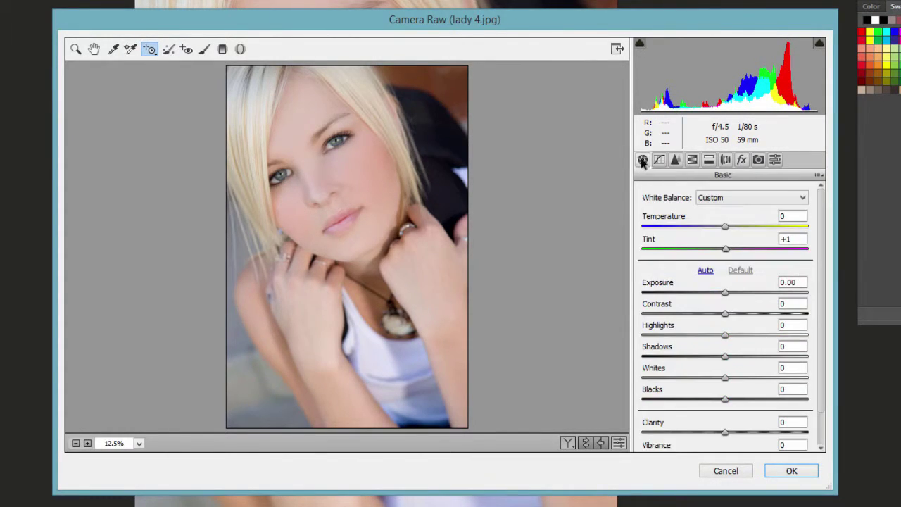
Set Exposure to +0.05, try Contrast, and set Highlights -21 and Shadows +53
left_click_drag(723, 294, 631, 308)
left_click_drag(696, 314, 768, 357)
mouse_move(723, 337)
left_mouse_down()
mouse_move(700, 338)
mouse_move(744, 342)
mouse_move(710, 345)
left_mouse_up()
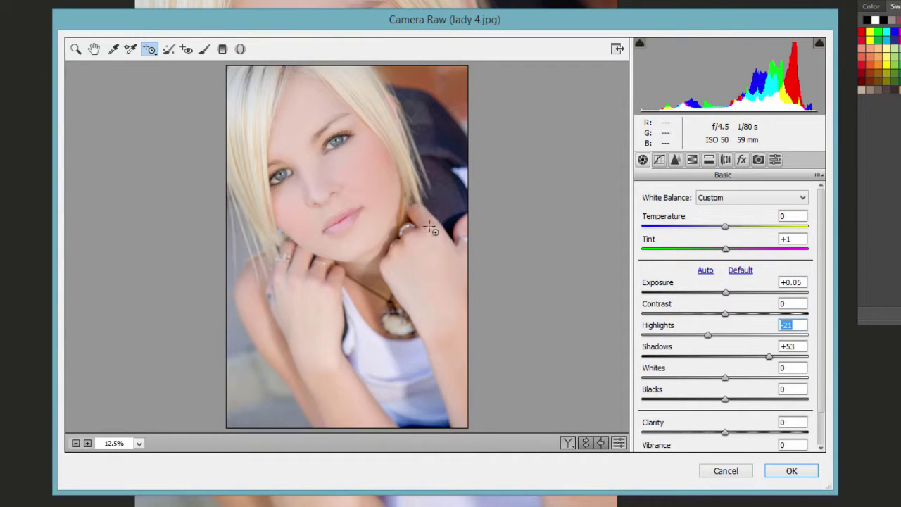
scroll(733, 355, "down", 1)
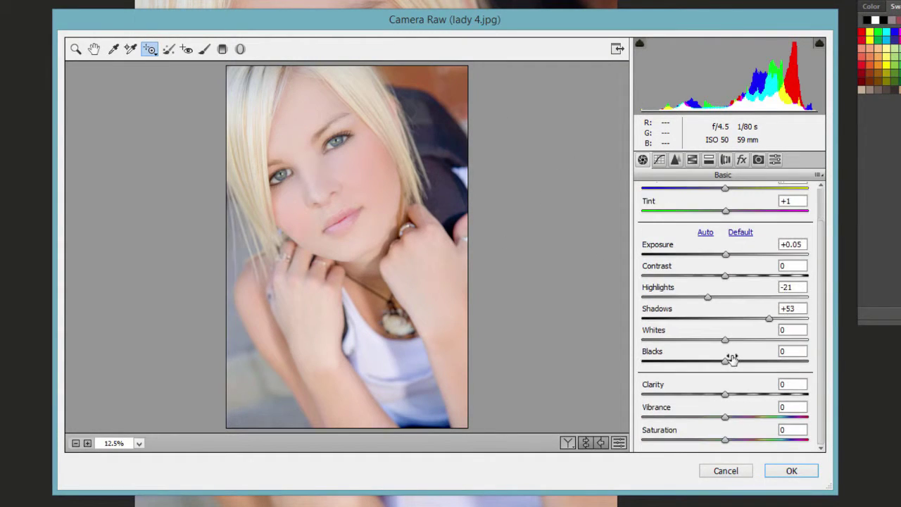
Try different Whites and Blacks levels, then return Whites near neutral
left_click_drag(724, 342, 775, 341)
mouse_move(727, 363)
left_mouse_down()
mouse_move(780, 364)
mouse_move(668, 368)
mouse_move(774, 370)
mouse_move(707, 370)
mouse_move(732, 367)
left_mouse_up()
left_click_drag(776, 342, 730, 366)
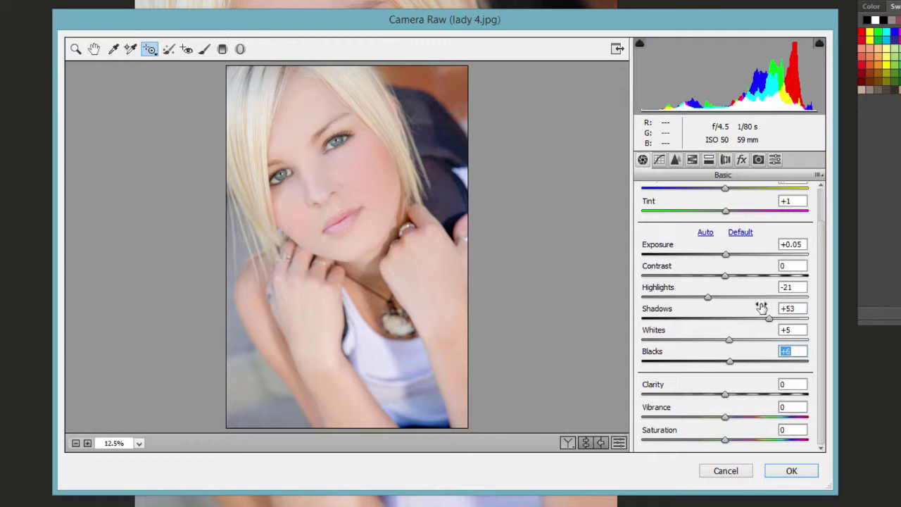
Adjust Whites and Blacks while viewing clipping, leaving both at +3
left_click(729, 341, "alt")
left_click_drag(732, 343, 810, 388)
left_click_drag(757, 375, 699, 364)
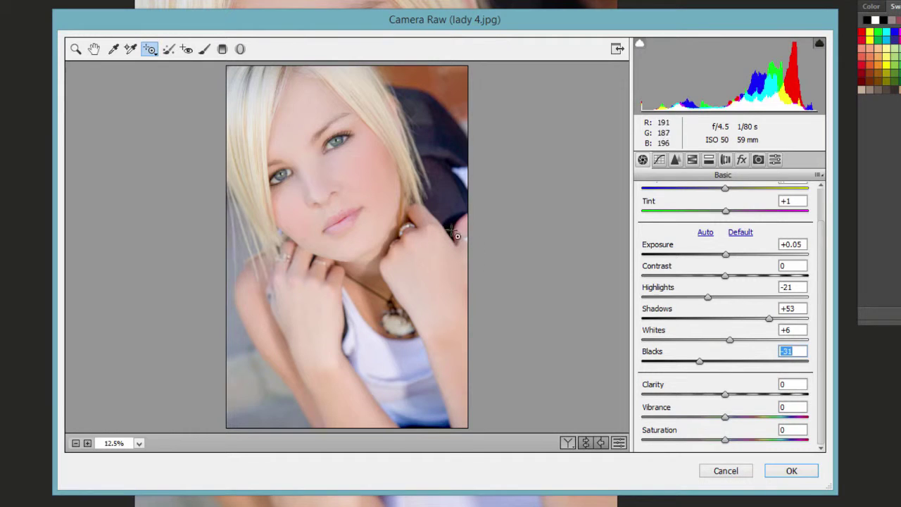
left_click_drag(699, 364, 785, 348)
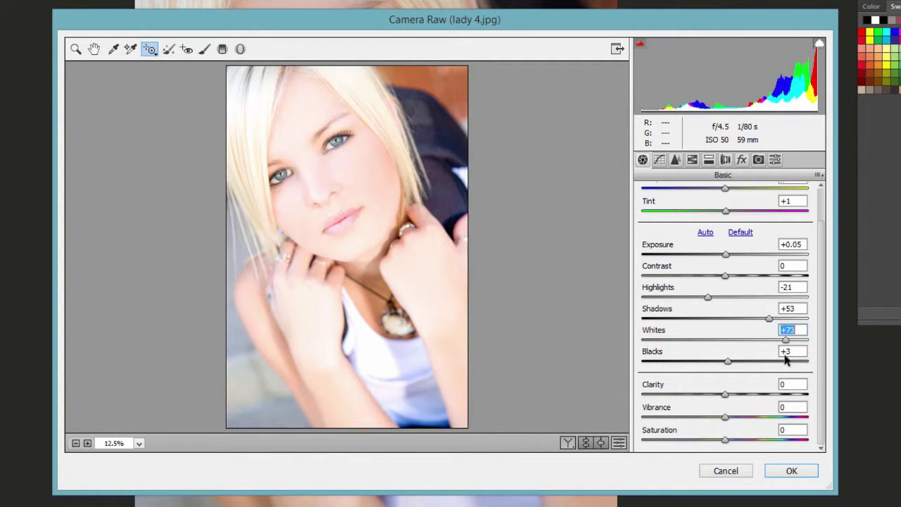
type("3")
key("Return")
Settle Clarity at +3 after testing stronger and softer values against the before preview
left_click_drag(725, 393, 809, 398)
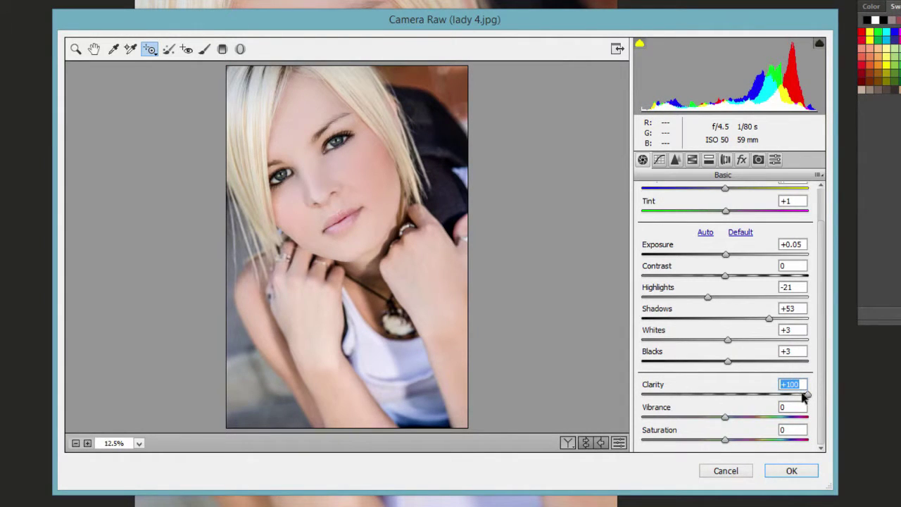
left_click_drag(807, 399, 609, 394)
key("p")
key("p")
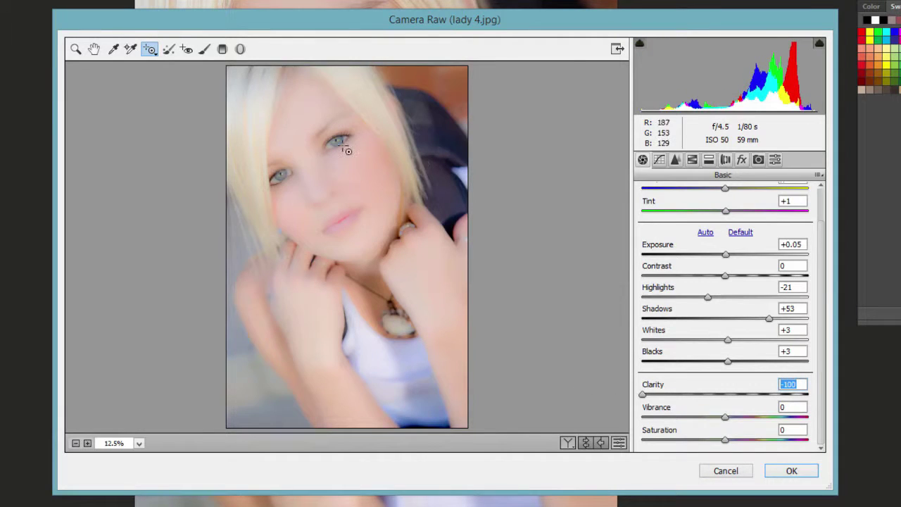
left_click_drag(646, 399, 729, 397)
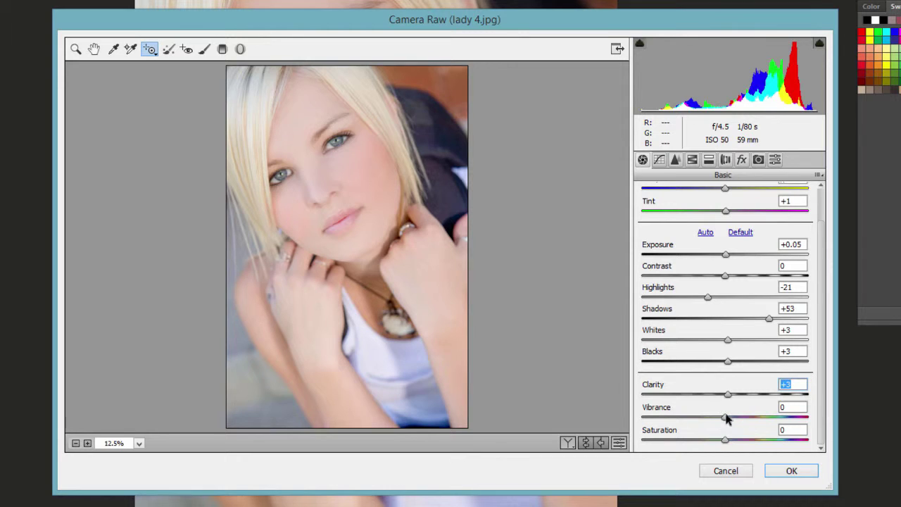
Set Vibrance to +6 and lower Saturation to a subtle +9
left_click_drag(726, 421, 779, 420)
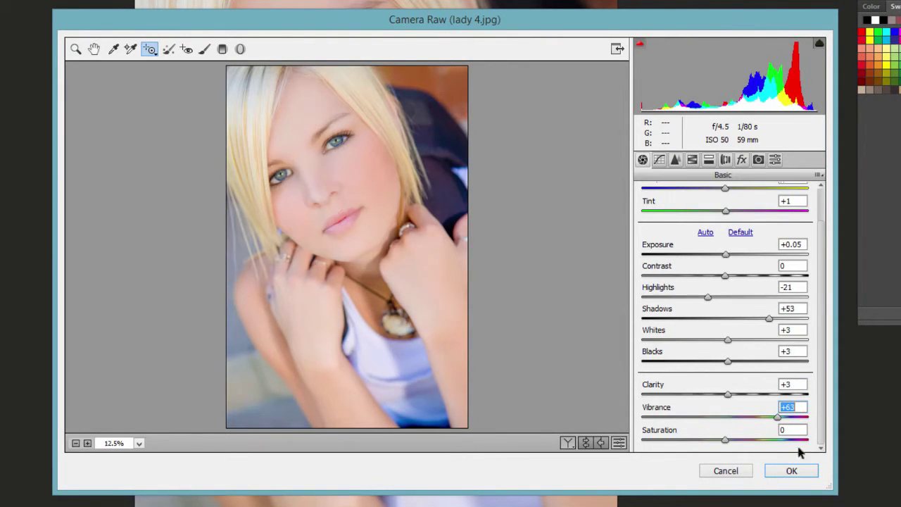
left_click_drag(790, 420, 756, 456)
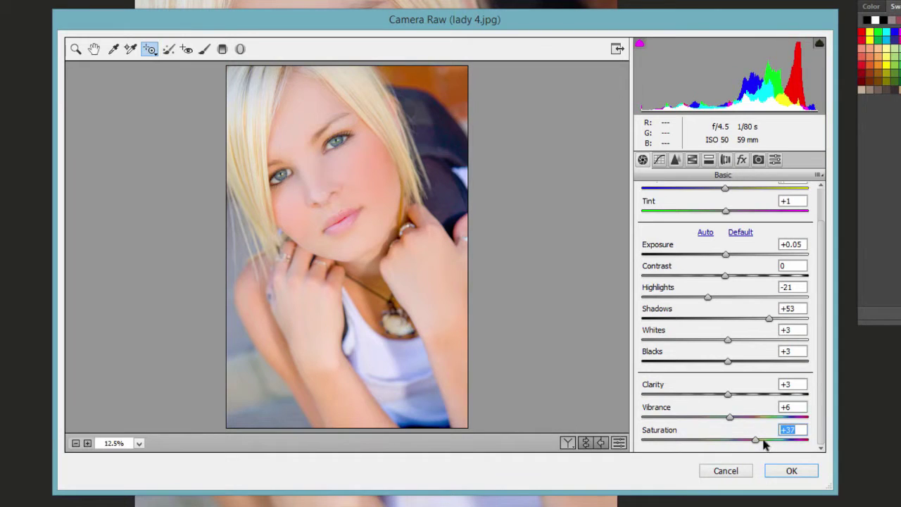
key("shift+Down")
key("shift+Down")
key("shift+Down")
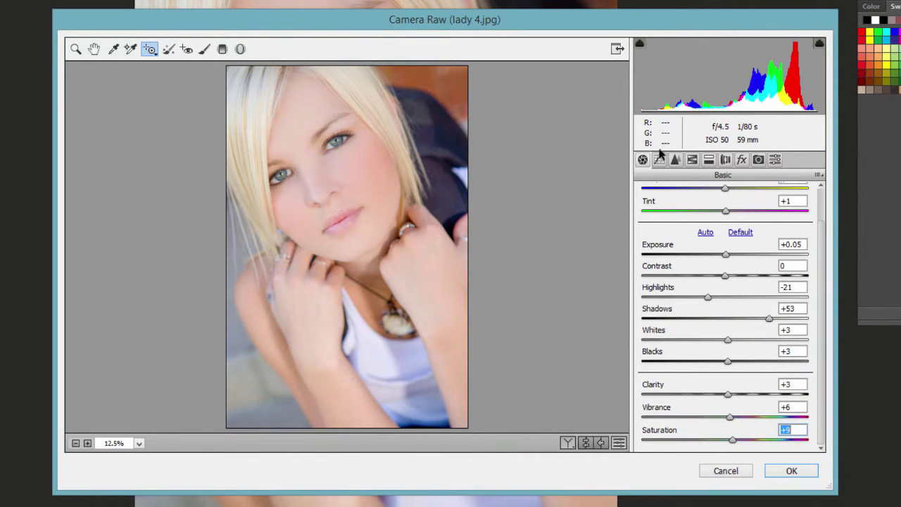
left_click(659, 160)
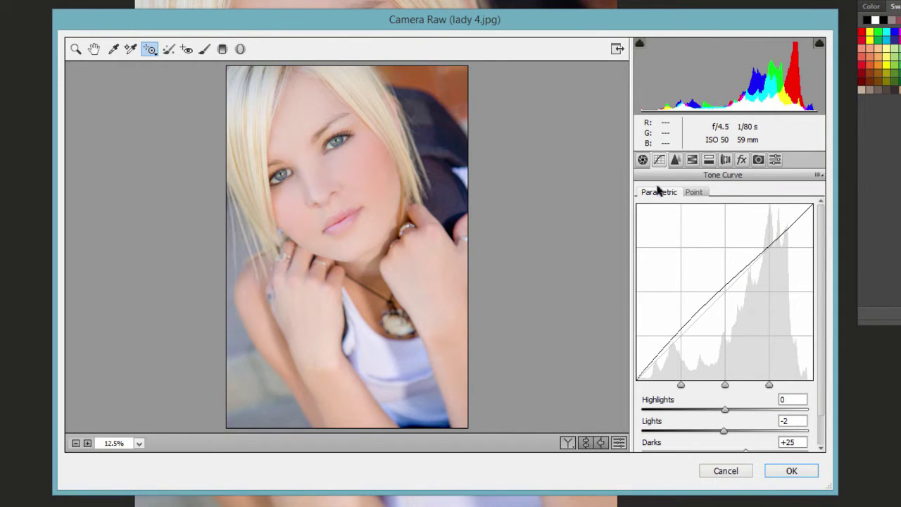
Drag the parametric sliders to Highlights -3, Lights +1, Darks +30 and Shadows +21
scroll(822, 335, "down", 2)
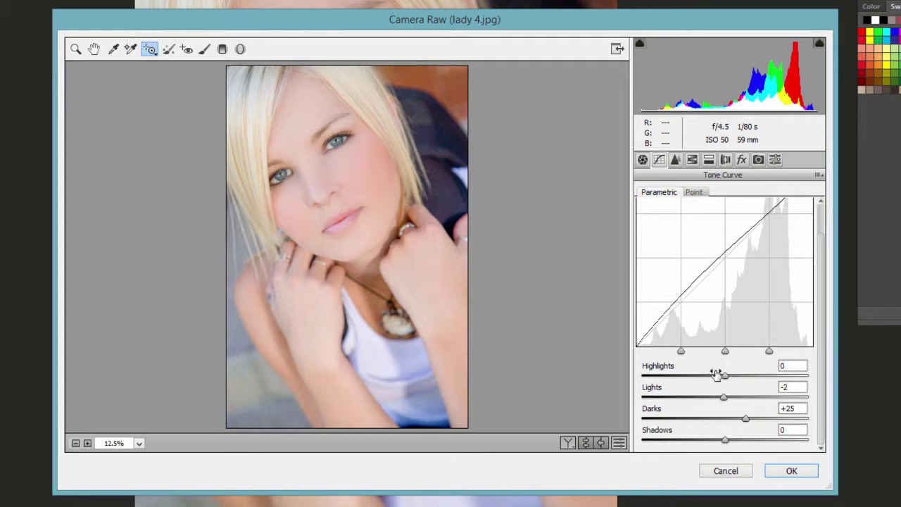
left_click_drag(708, 379, 670, 377)
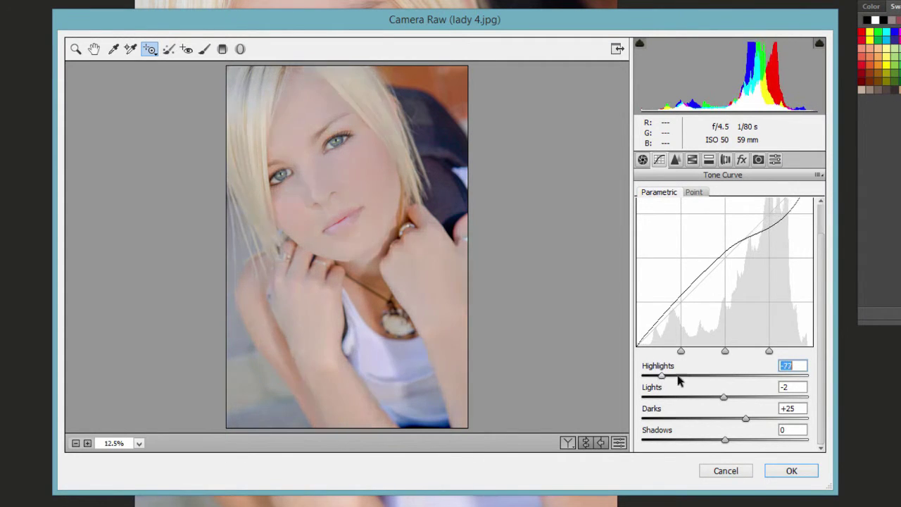
left_click_drag(673, 376, 750, 421)
mouse_move(726, 441)
left_mouse_down()
mouse_move(756, 444)
mouse_move(686, 436)
mouse_move(766, 439)
mouse_move(742, 442)
left_mouse_up()
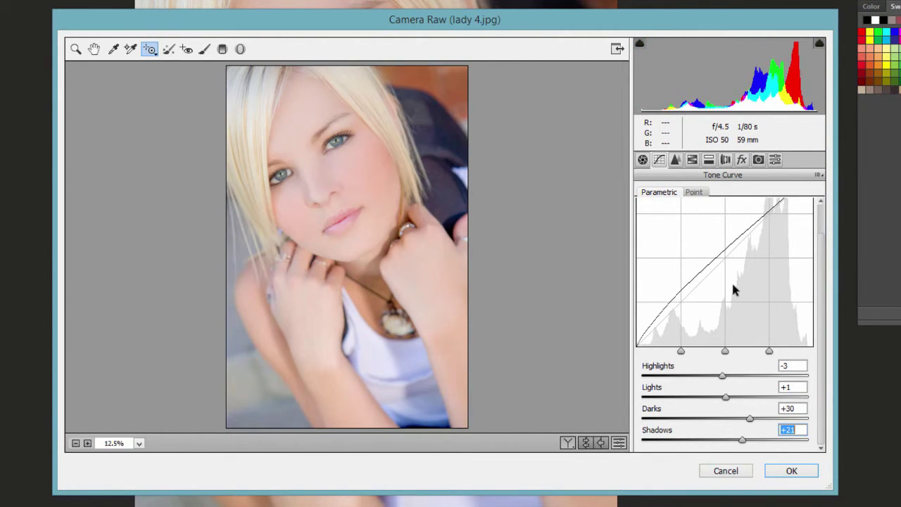
On the Point curve, add two points forming an S, upper point at input 187, output 194
left_click(692, 194)
left_click(754, 312)
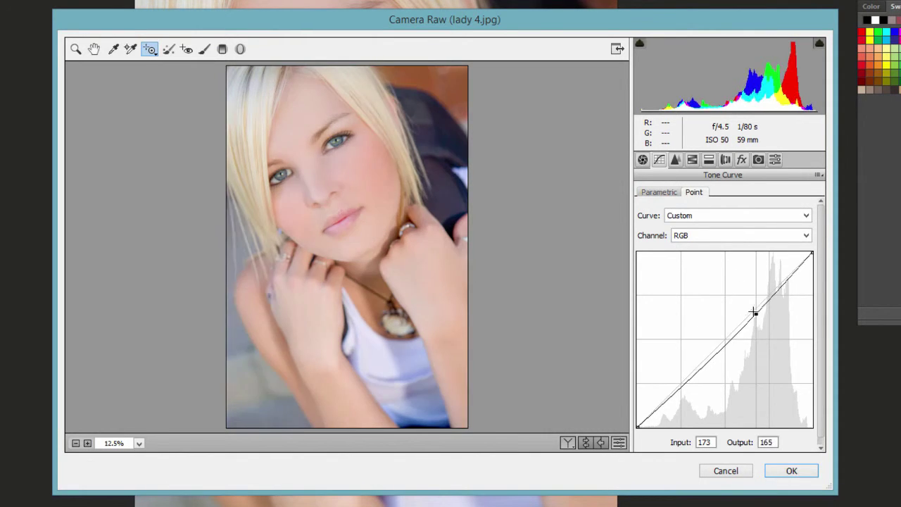
left_click_drag(754, 312, 747, 298)
left_click_drag(697, 345, 709, 369)
left_click_drag(747, 298, 766, 293)
Keep the point curve on the RGB channel with the Custom curve preset
left_click(708, 238)
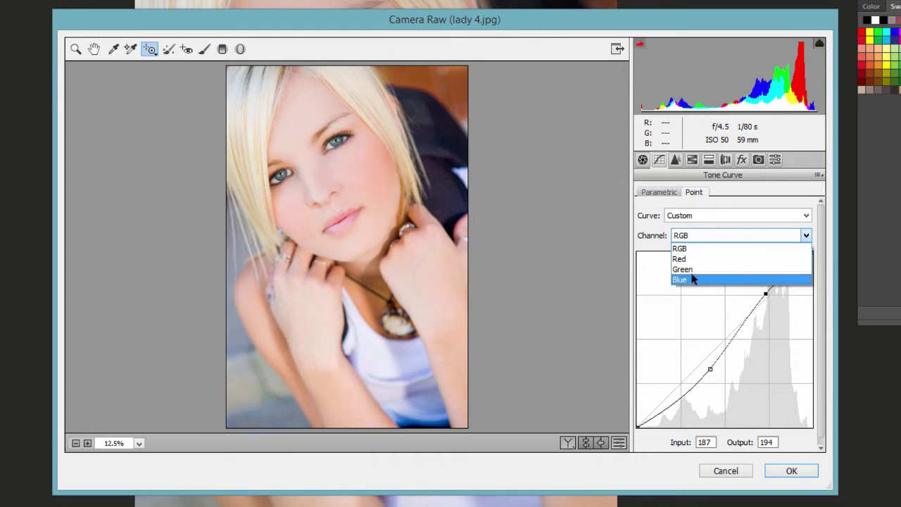
left_click(690, 241)
left_click(806, 217)
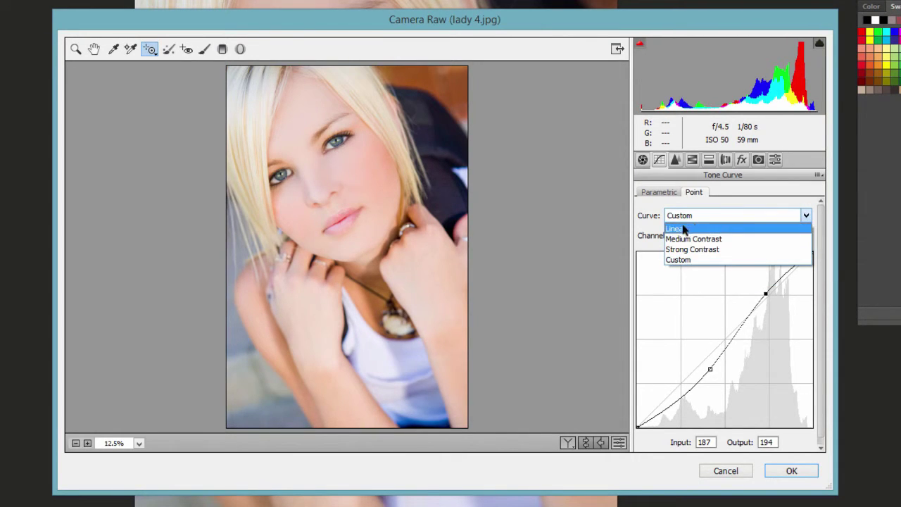
left_click(663, 192)
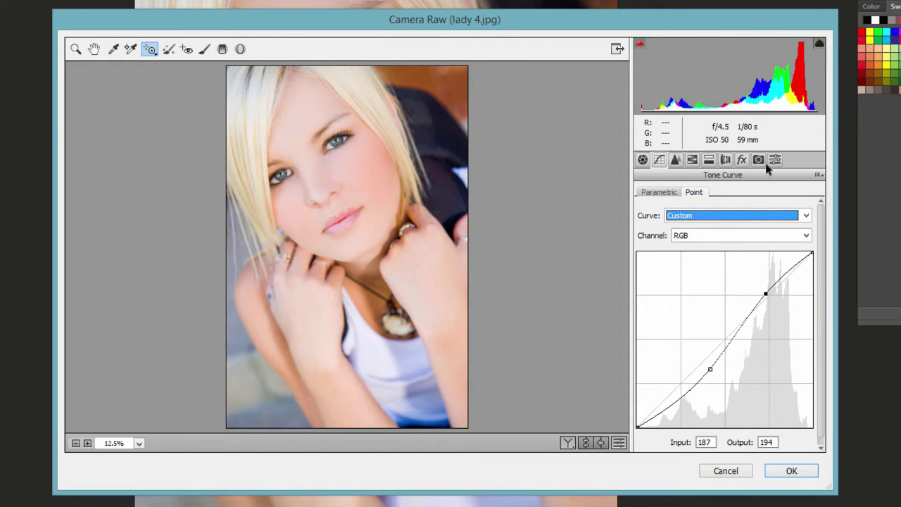
left_click(820, 175)
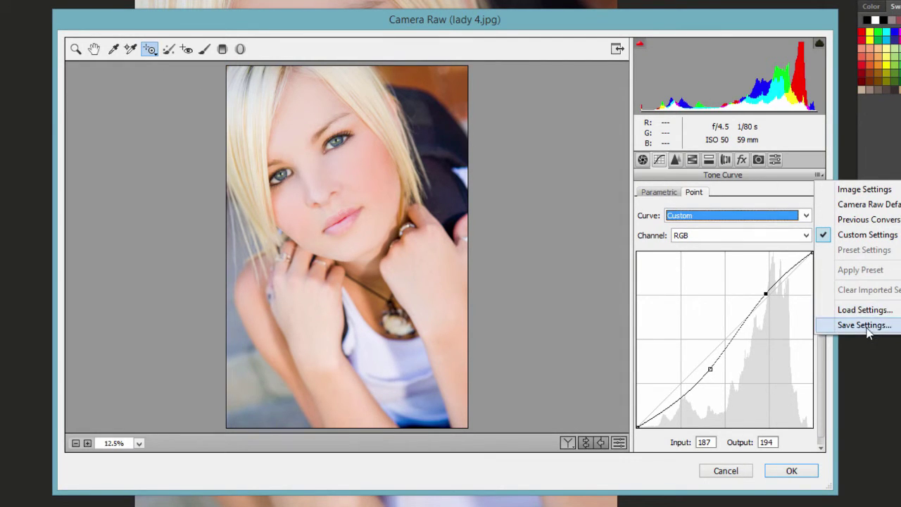
Go back to the Basic panel and scroll up to review Exposure +0.05, Highlights -21, Shadows +53
left_click(643, 161)
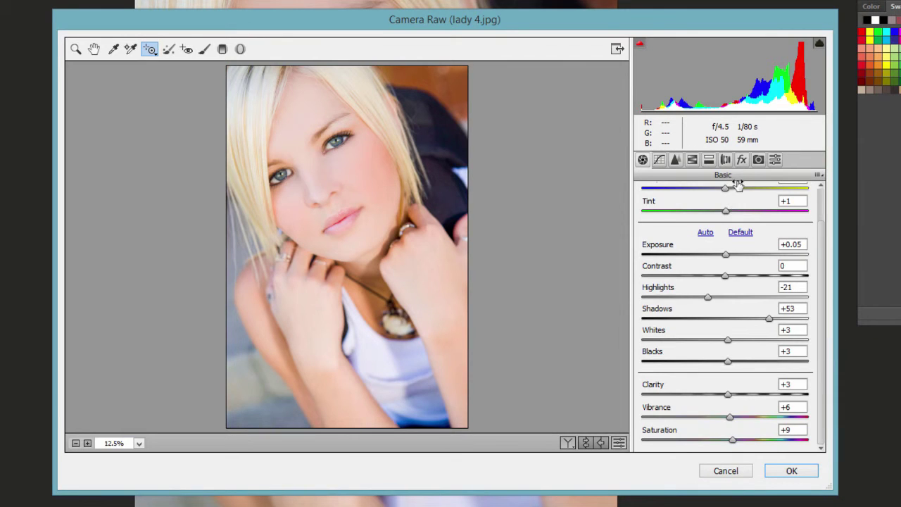
left_click(817, 175)
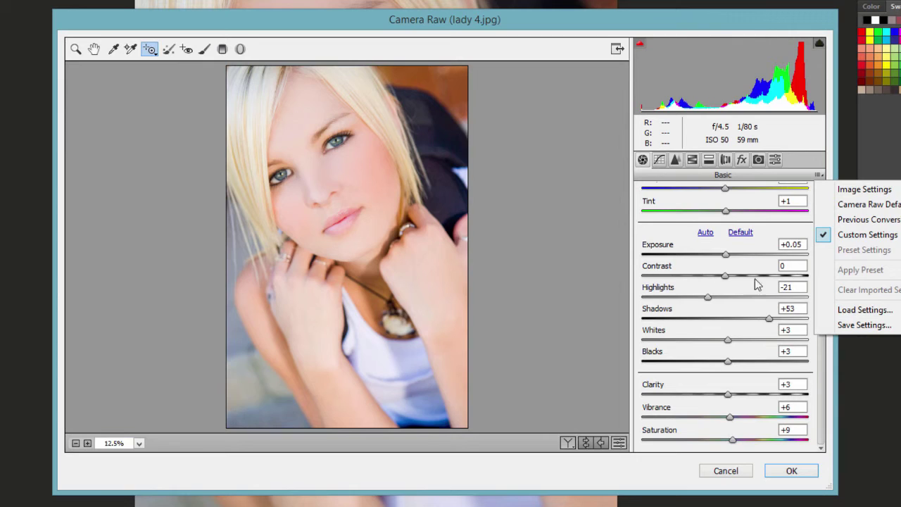
left_click(792, 231)
scroll(813, 244, "up", 3)
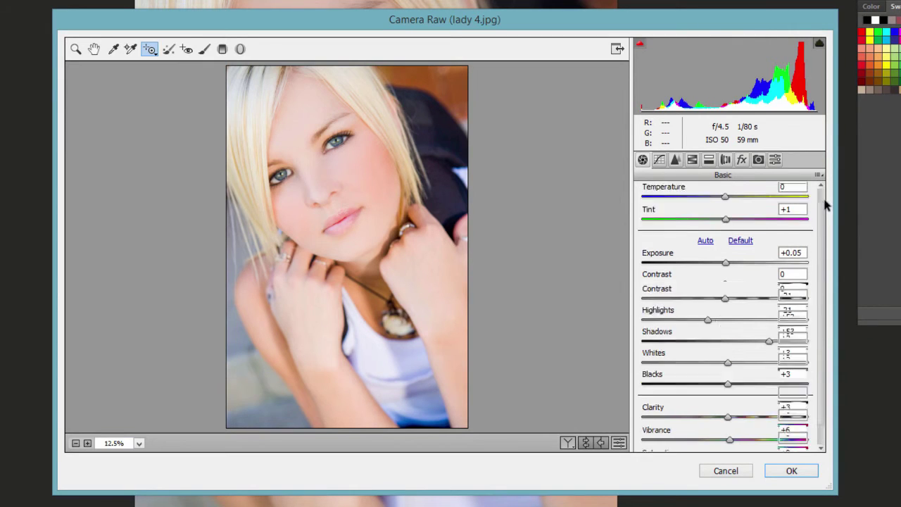